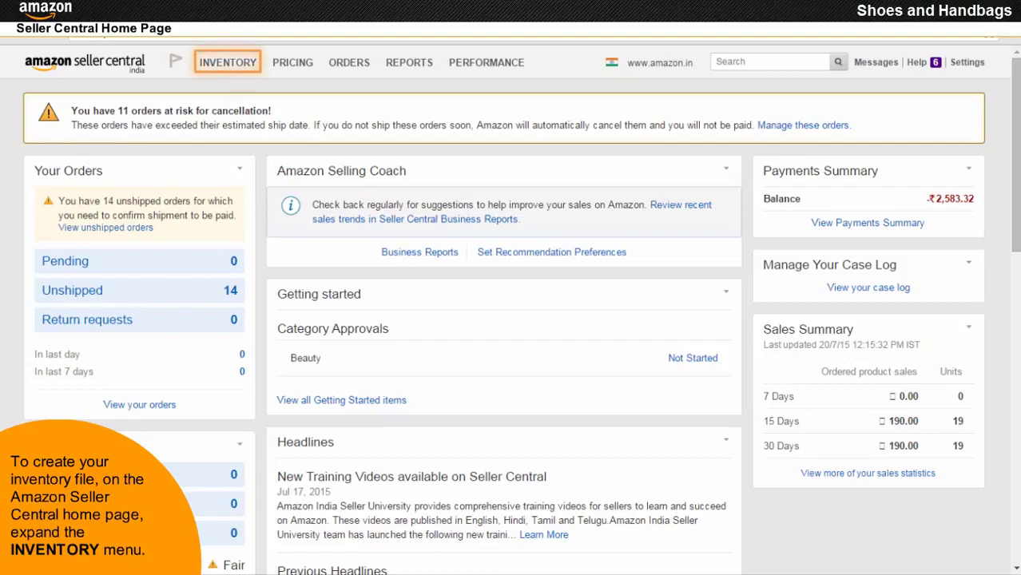
# - Open Seller Central's Add Products via Upload page from the Inventory menu
pyautogui.moveTo(223, 77)
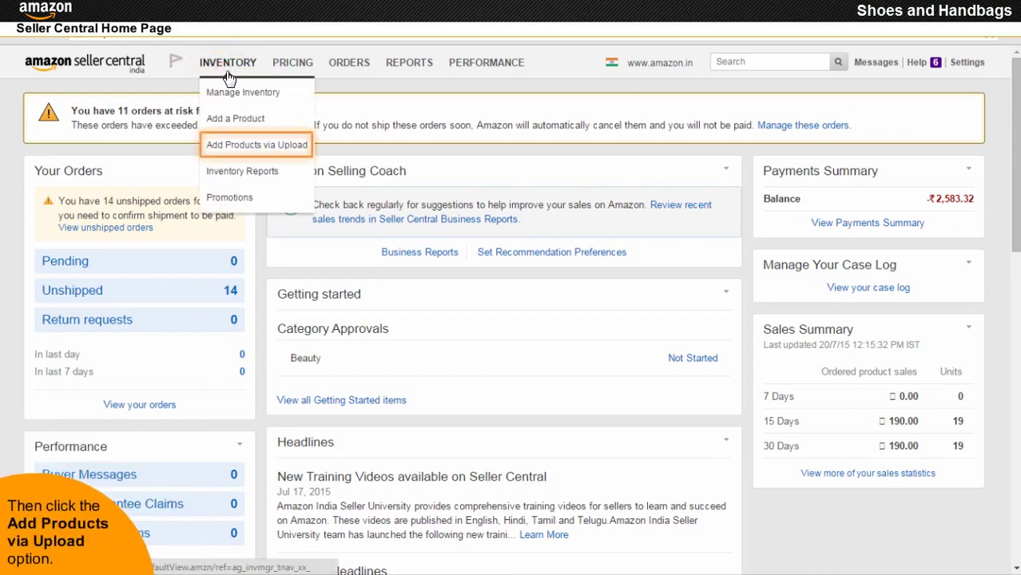
pyautogui.click(252, 149)
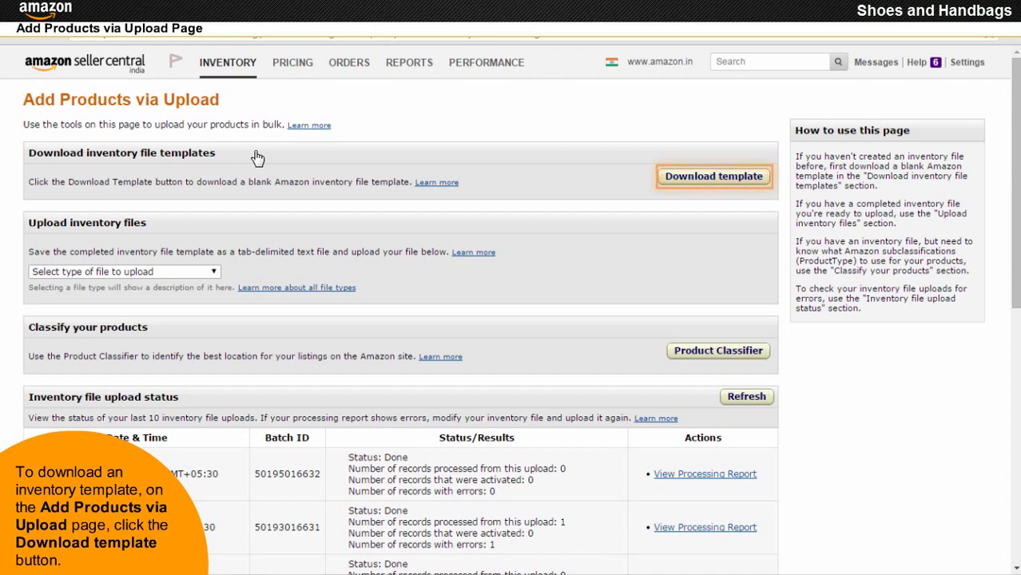
# - Open the Shoes and Handbags flat file template from the Inventory File Templates help page
pyautogui.click(714, 180)
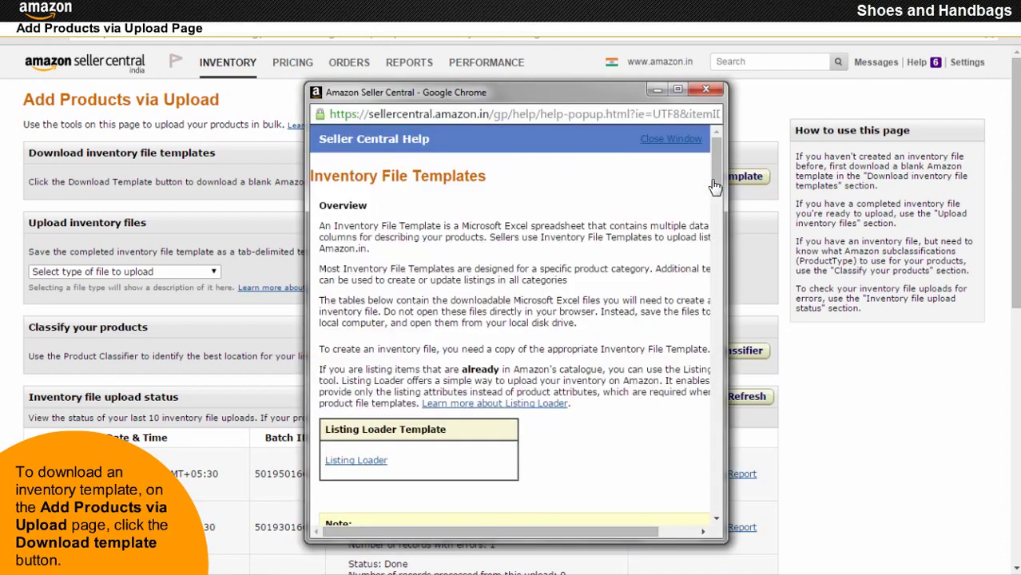
pyautogui.click(678, 90)
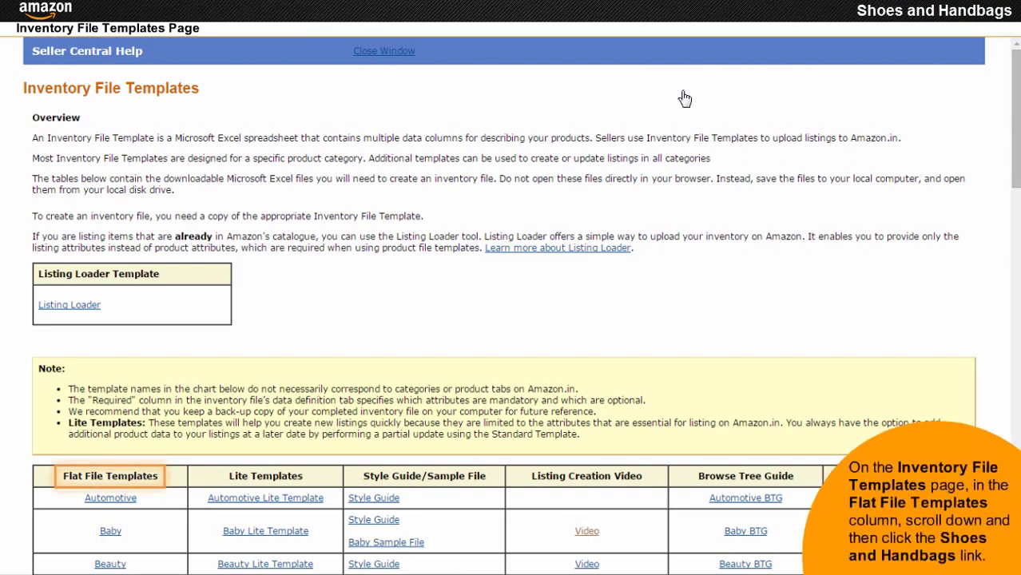
pyautogui.scroll(-15, 684, 98)
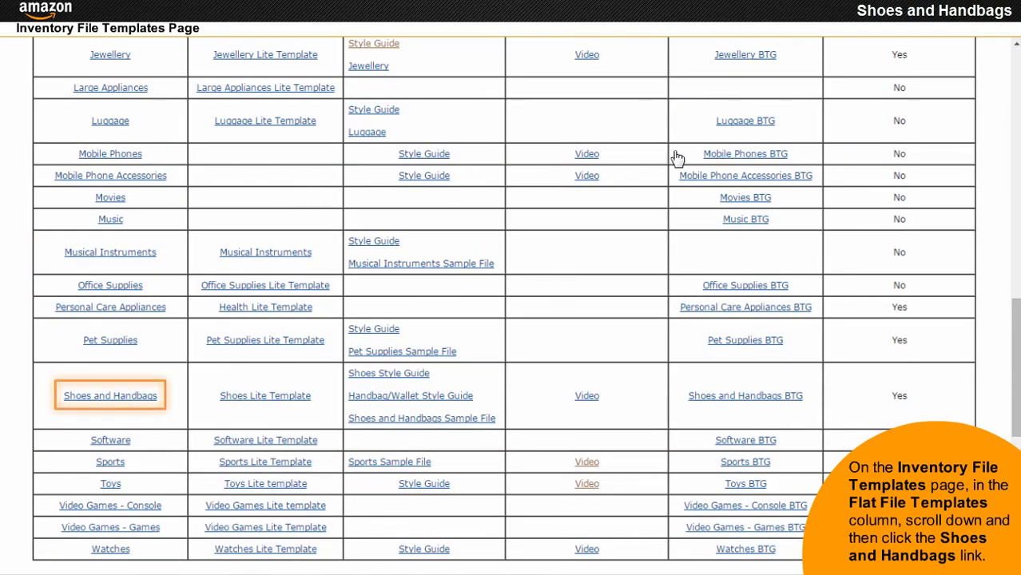
pyautogui.click(105, 399)
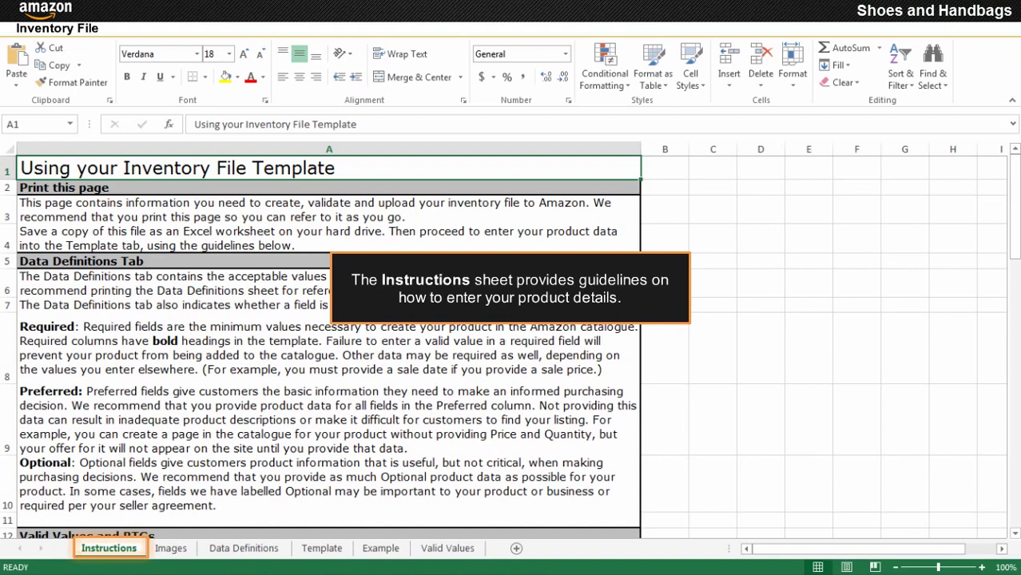
# - Move past the Images sheet to the template's Data Definitions sheet
pyautogui.hotkey('ctrl', 'pagedown')
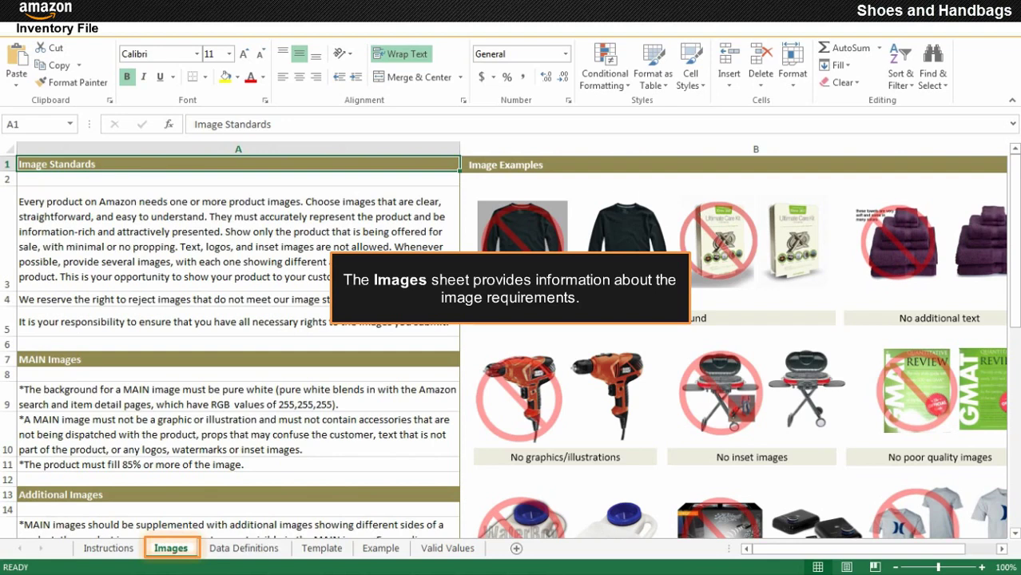
pyautogui.hotkey('ctrl', 'pagedown')
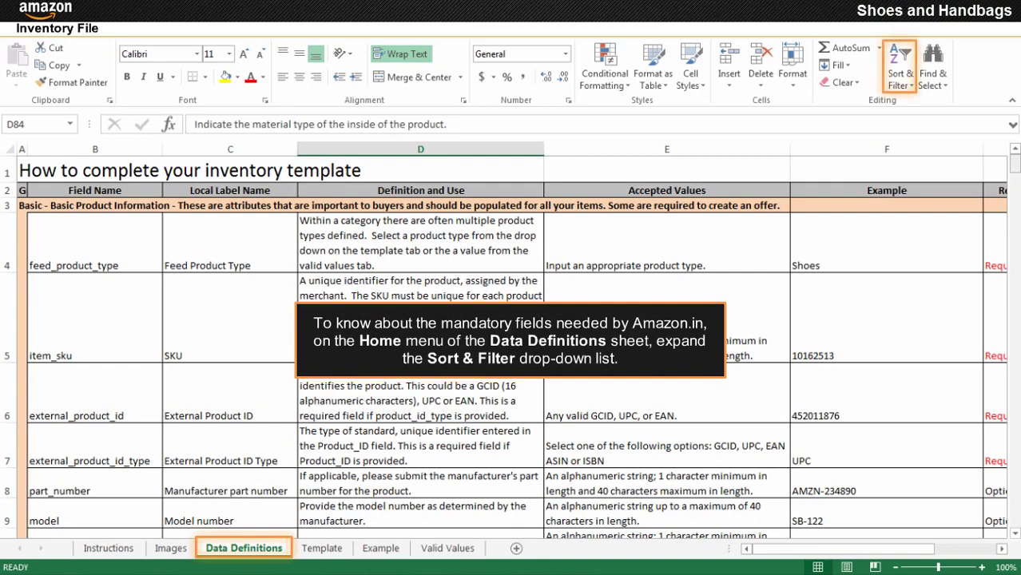
# - Filter the Data Definitions table so the Required? column shows only Required fields
pyautogui.click(904, 74)
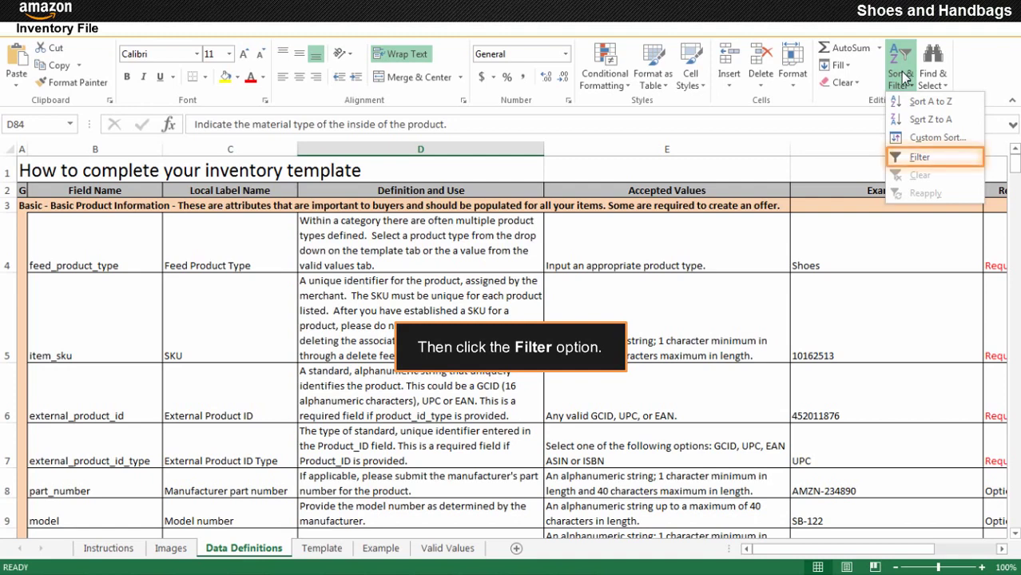
pyautogui.click(920, 160)
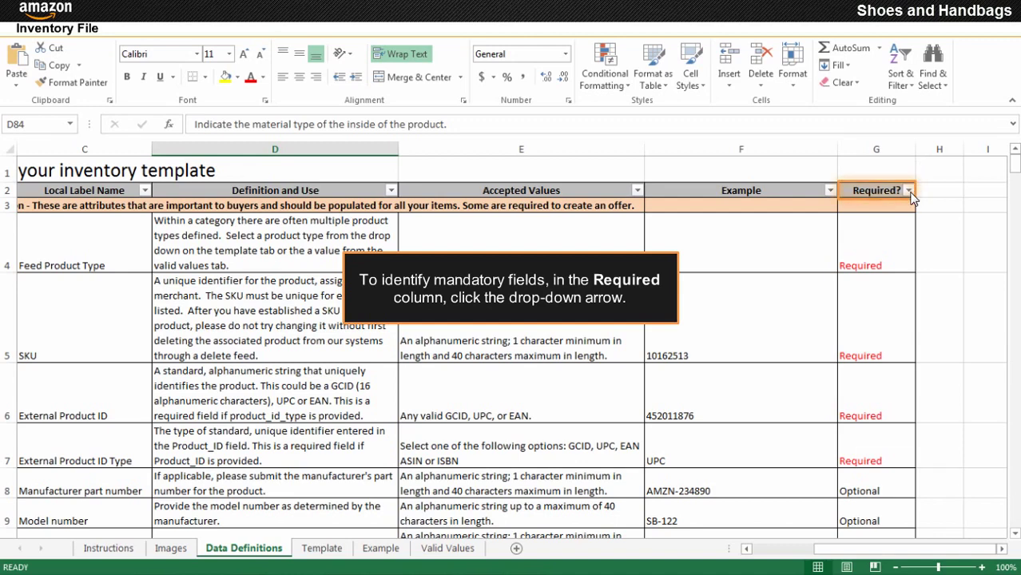
pyautogui.click(908, 191)
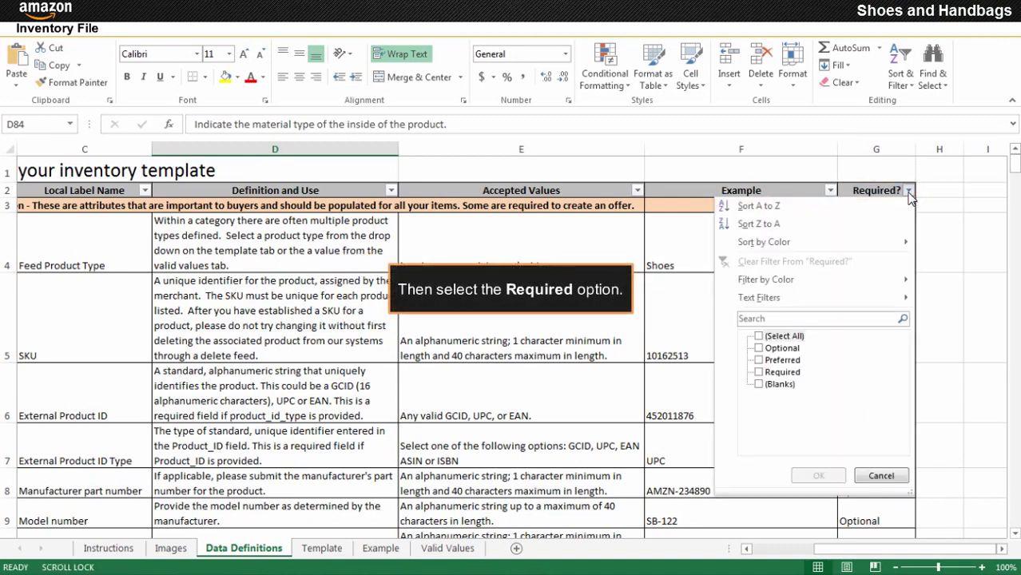
pyautogui.click(760, 372)
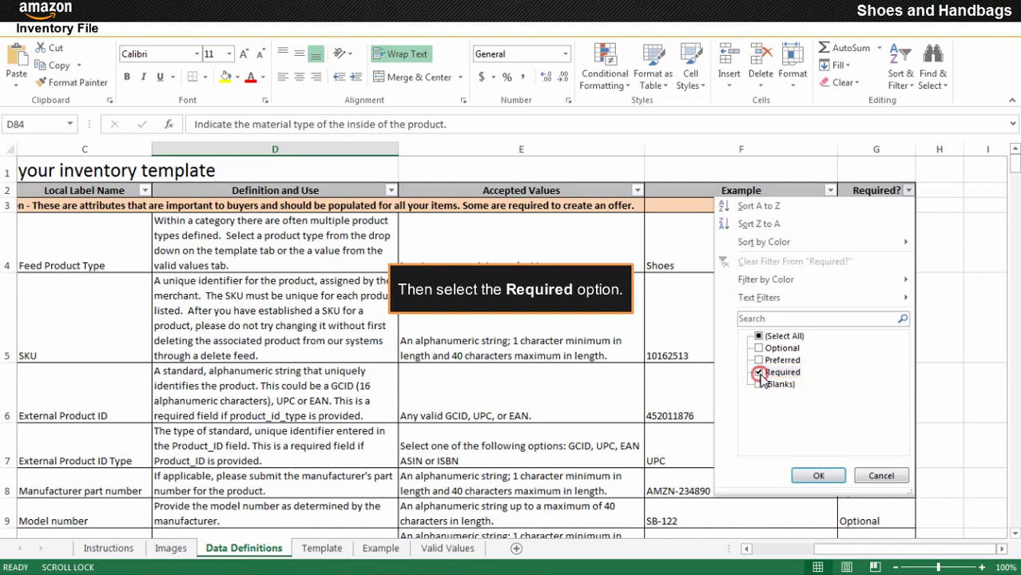
pyautogui.click(817, 476)
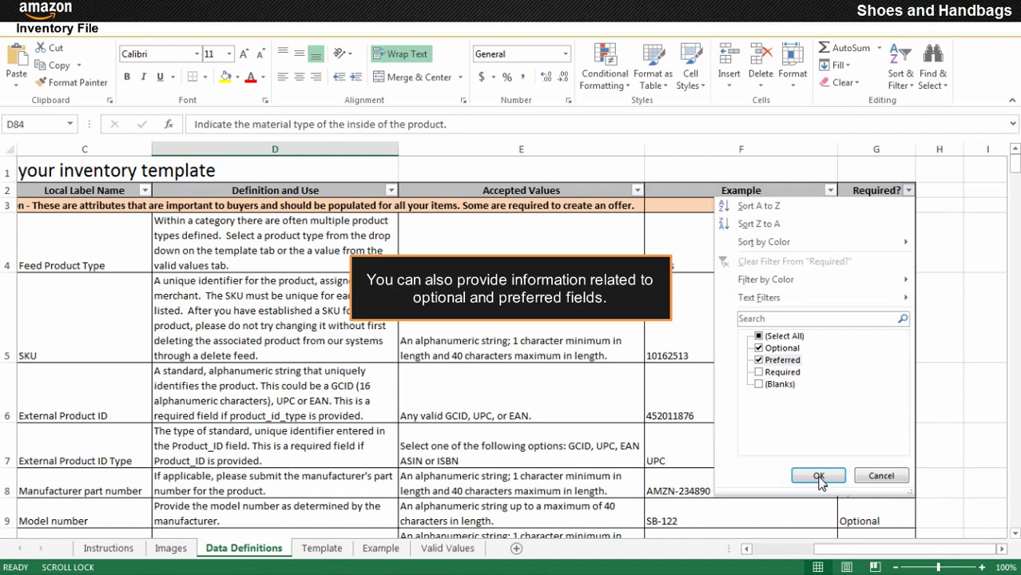
pyautogui.click(817, 477)
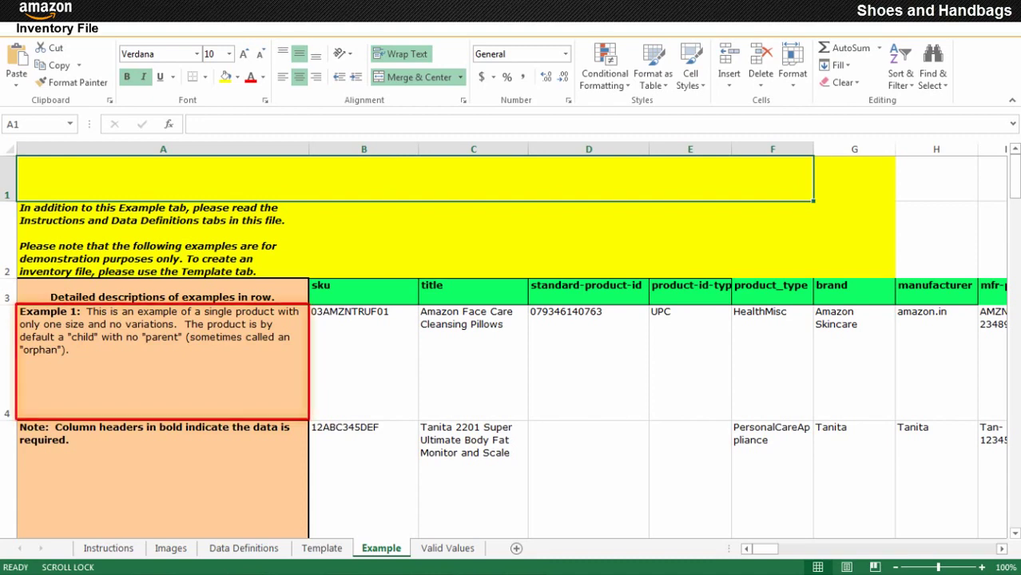
pyautogui.scroll(-2, 511, 344)
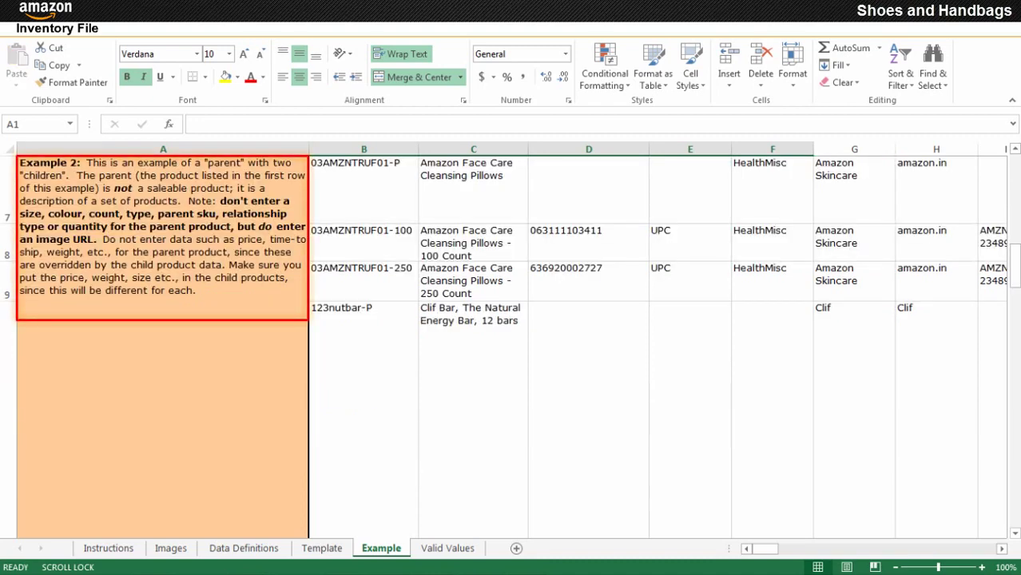
pyautogui.scroll(-4, 512, 344)
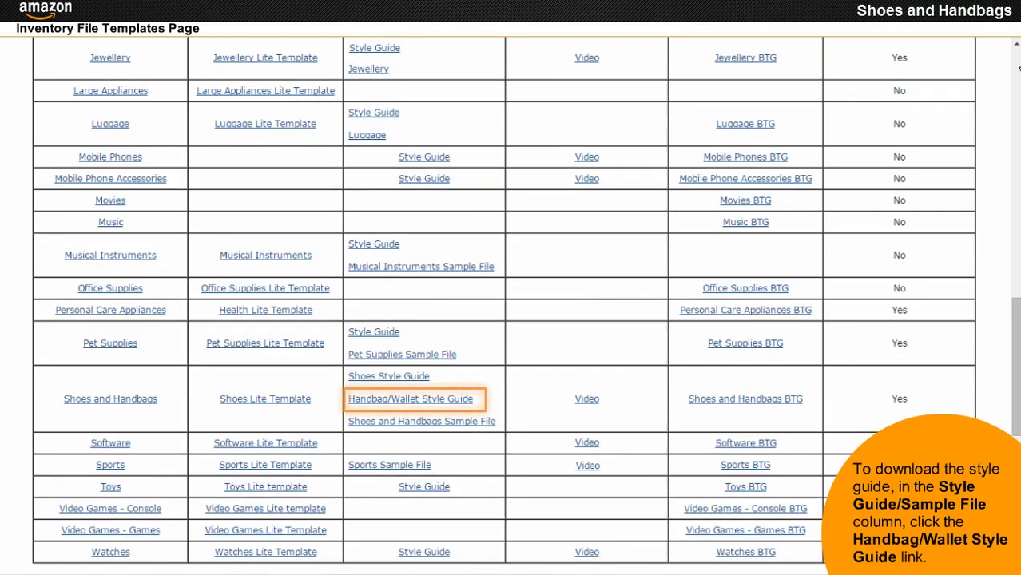
# - Open the Handbag/Wallet Style Guide from the Inventory File Templates page
pyautogui.click(394, 399)
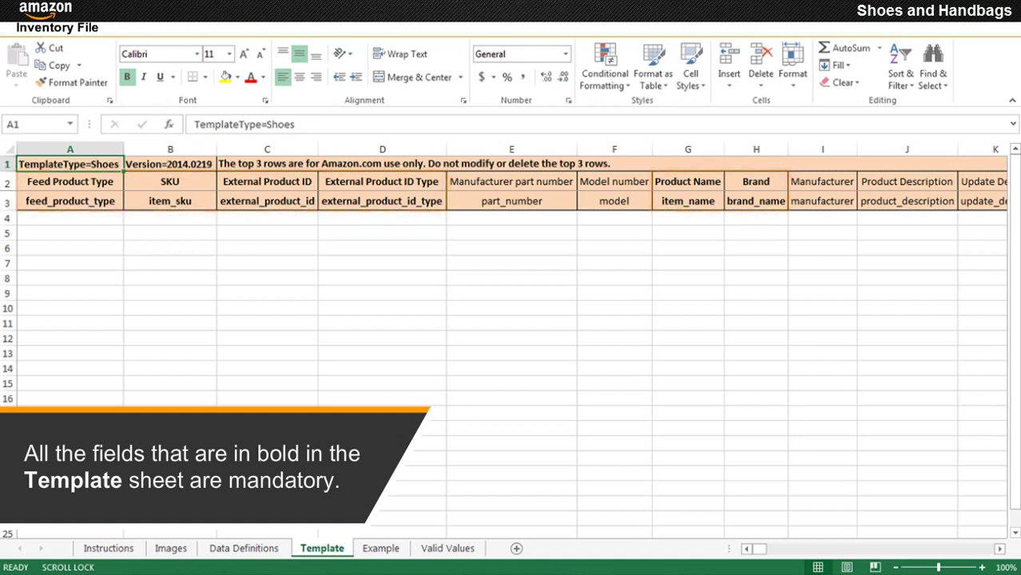
# - Enter Handbag as row 4's Feed Product Type and BH1 as its SKU
pyautogui.click(69, 181)
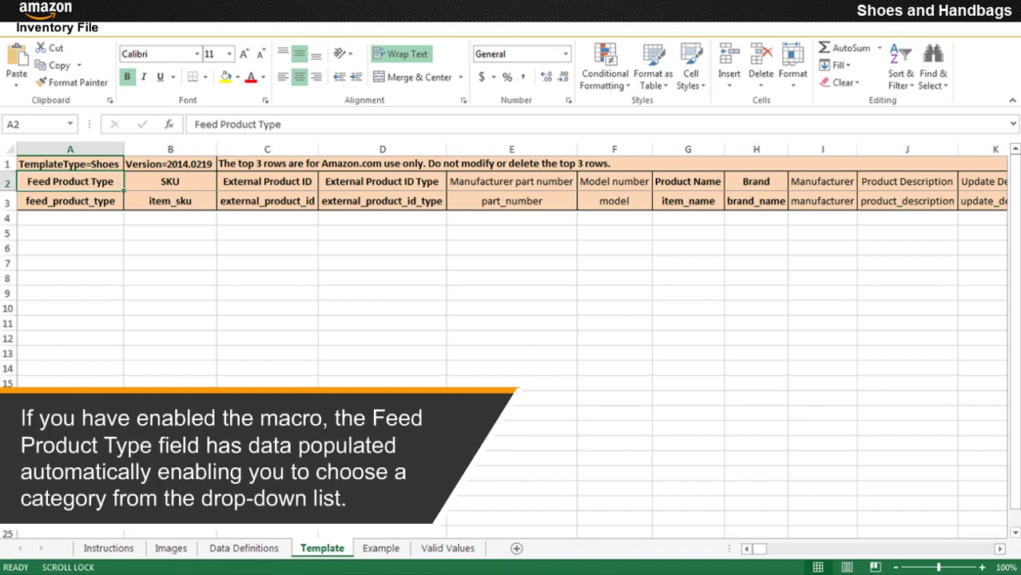
pyautogui.click(69, 220)
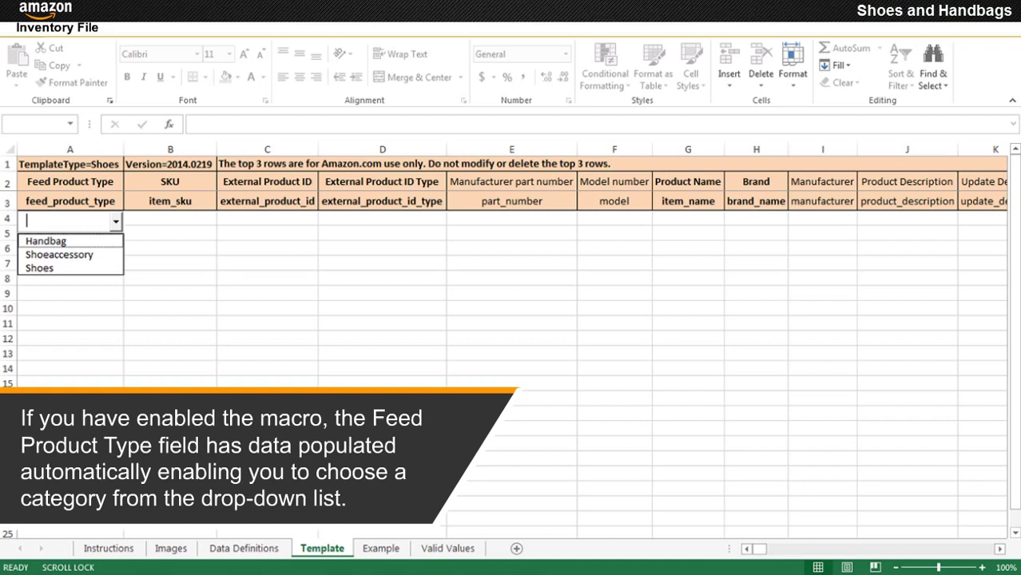
pyautogui.press('Down')
pyautogui.press('Return')
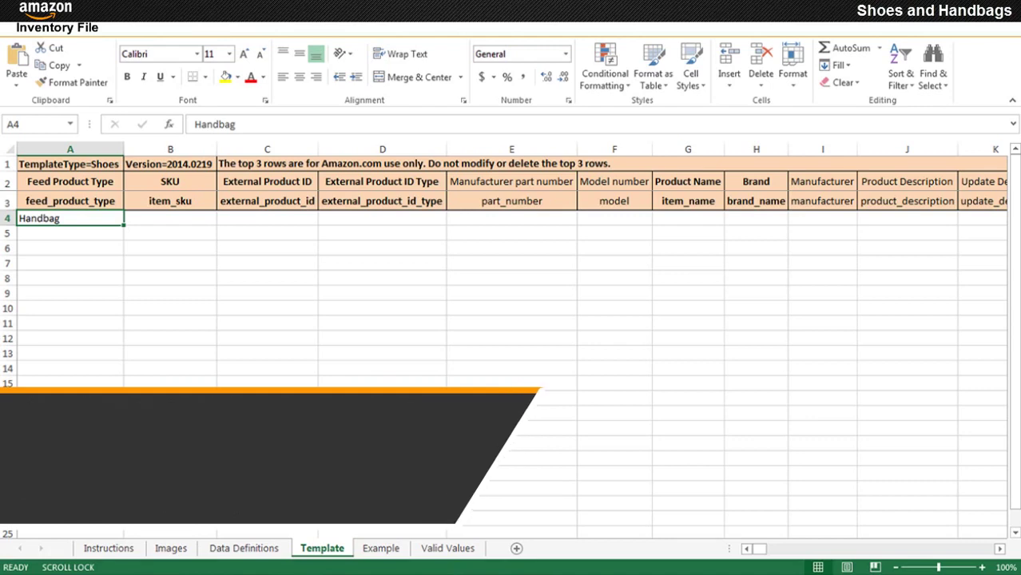
pyautogui.hotkey('ctrl', 'pagedown')
pyautogui.hotkey('ctrl', 'pagedown')
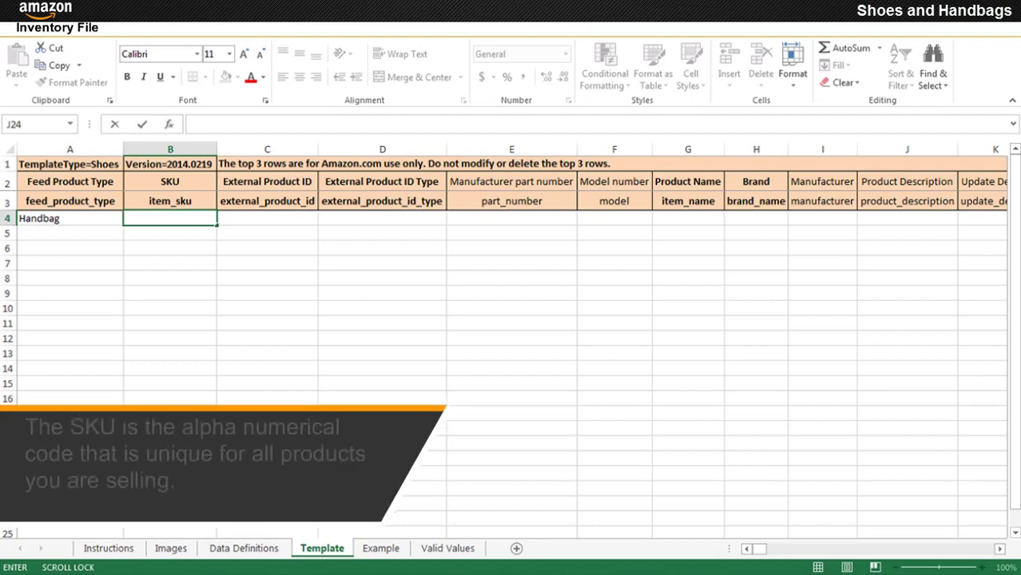
pyautogui.write('BH1')
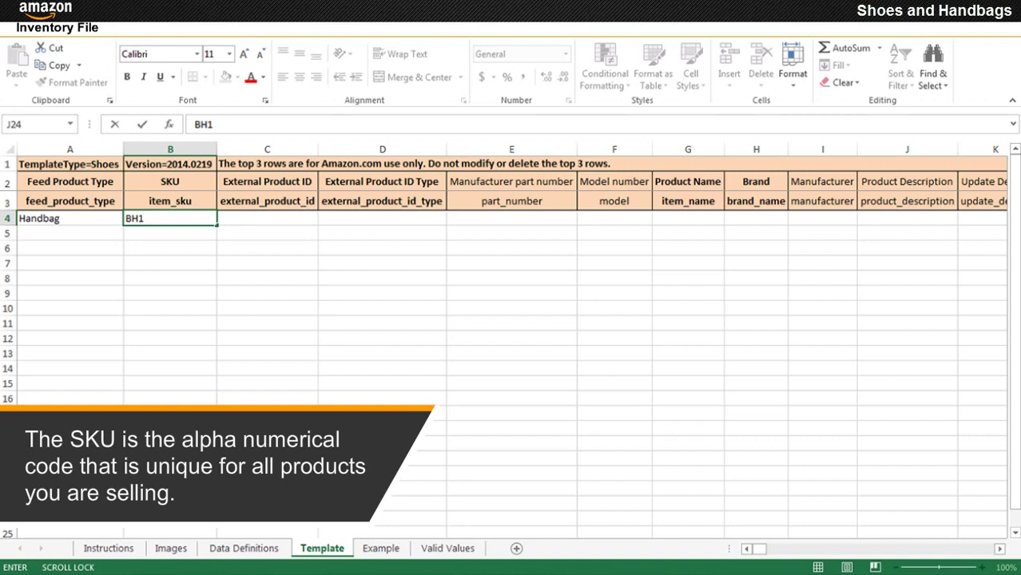
pyautogui.press('Tab')
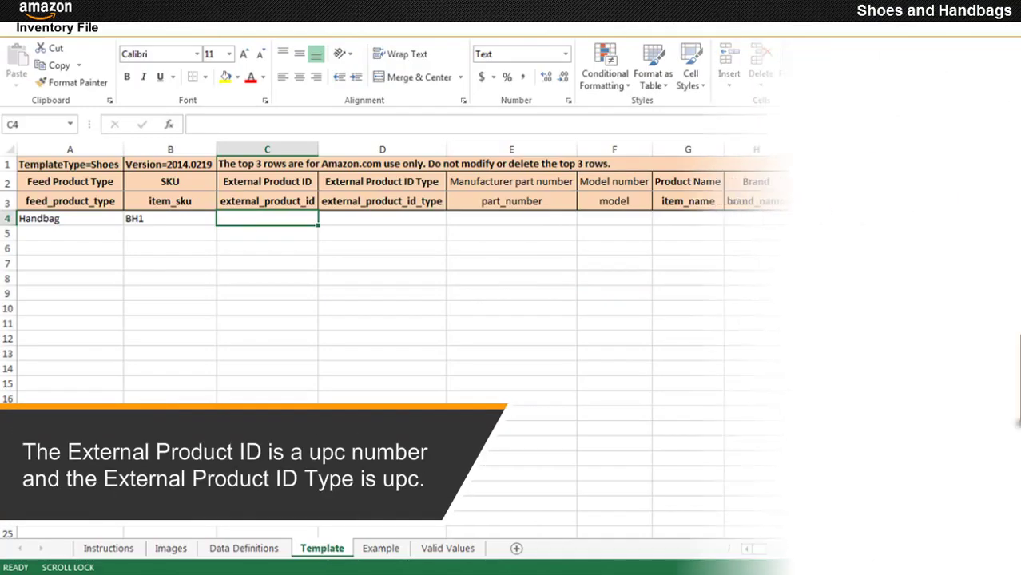
pyautogui.write('636920002727')
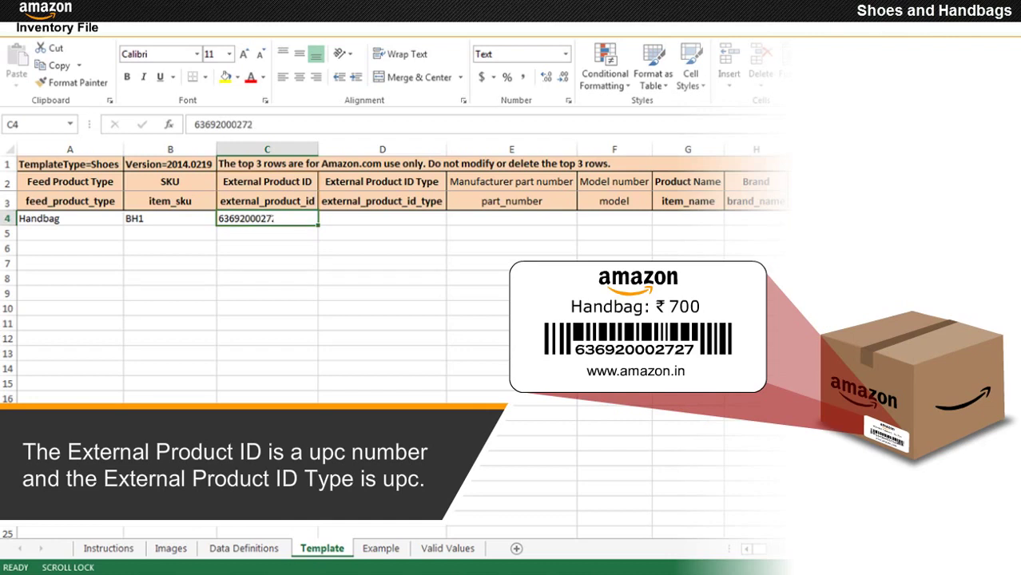
pyautogui.press('Tab')
pyautogui.hotkey('alt', 'Down')
pyautogui.press('Down')
pyautogui.press('Down')
pyautogui.press('Down')
pyautogui.press('Down')
pyautogui.press('Return')
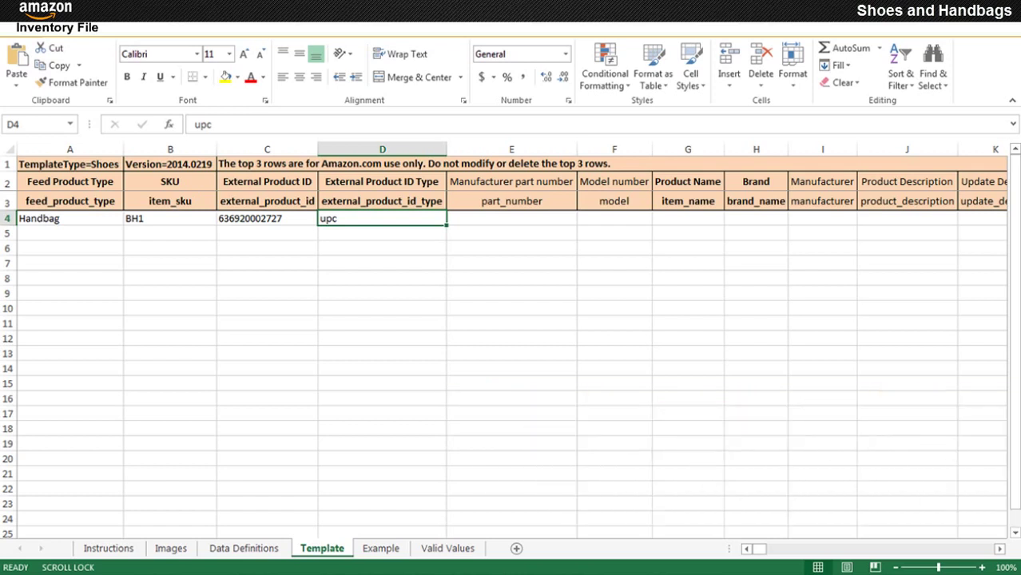
# - Enter model BNS 0298 BN and product name 'Butterflies Women's Handbag (Brown) (BNS 0298 BN)', wrapped
pyautogui.click(614, 218)
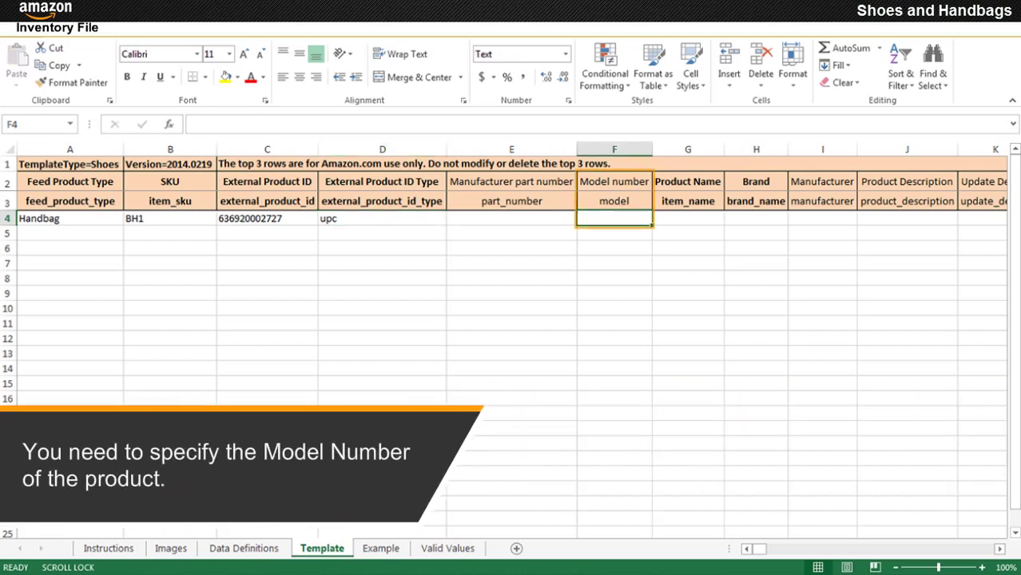
pyautogui.write('BNS 0298 BN')
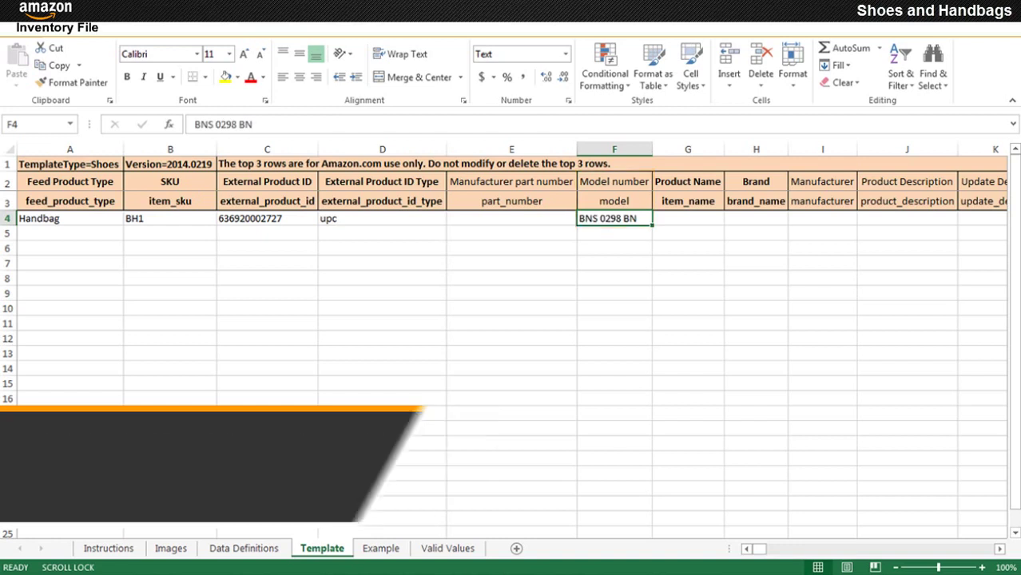
pyautogui.click(687, 218)
pyautogui.write("Butterflies Women's Handbag (Brown) (BNS 0298 BN)")
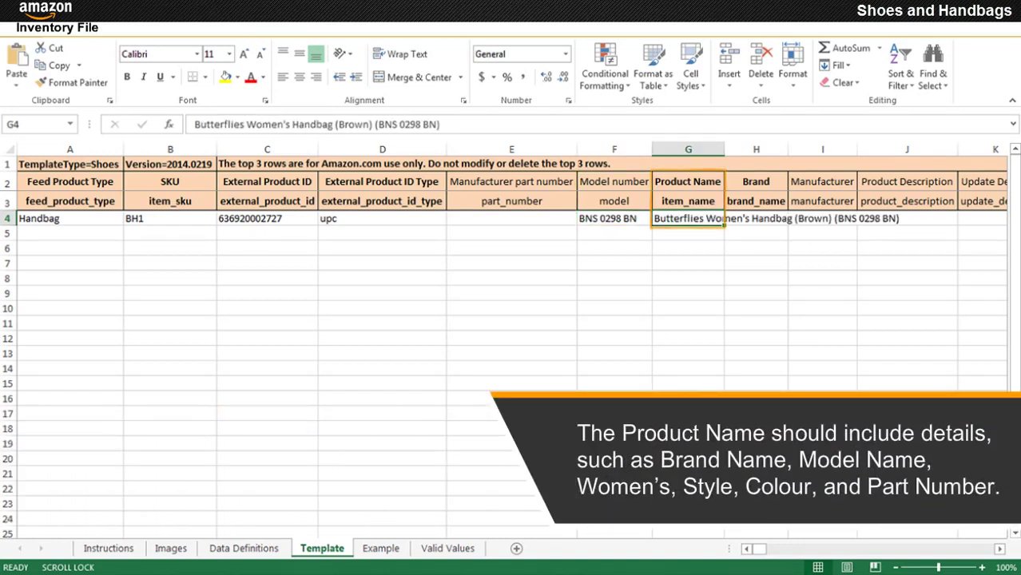
pyautogui.hotkey('alt', 'h')
pyautogui.press('w')
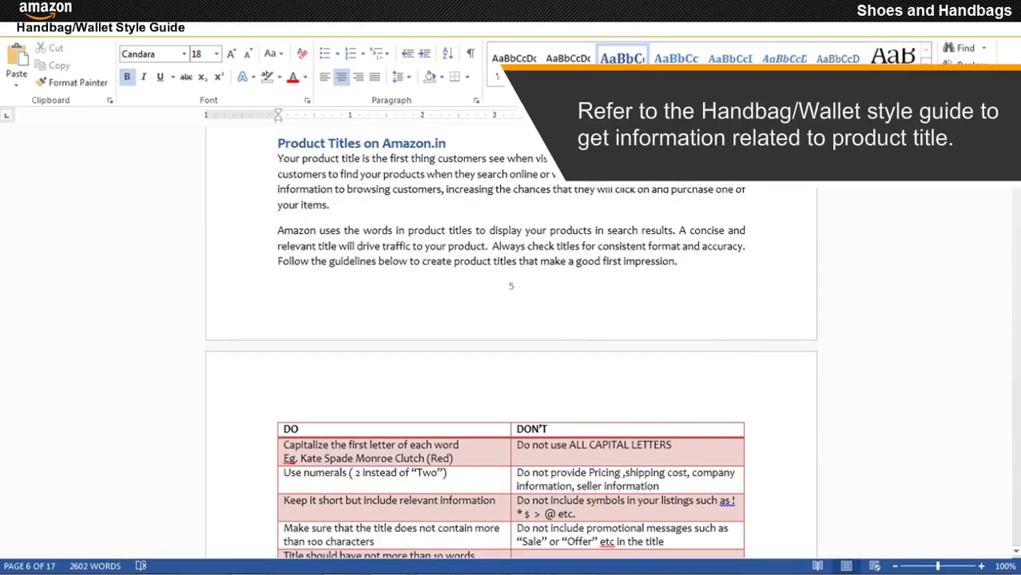
# - Scroll the style guide down to the title DO/DON'T table and Title Structure box
pyautogui.scroll(-6, 511, 343)
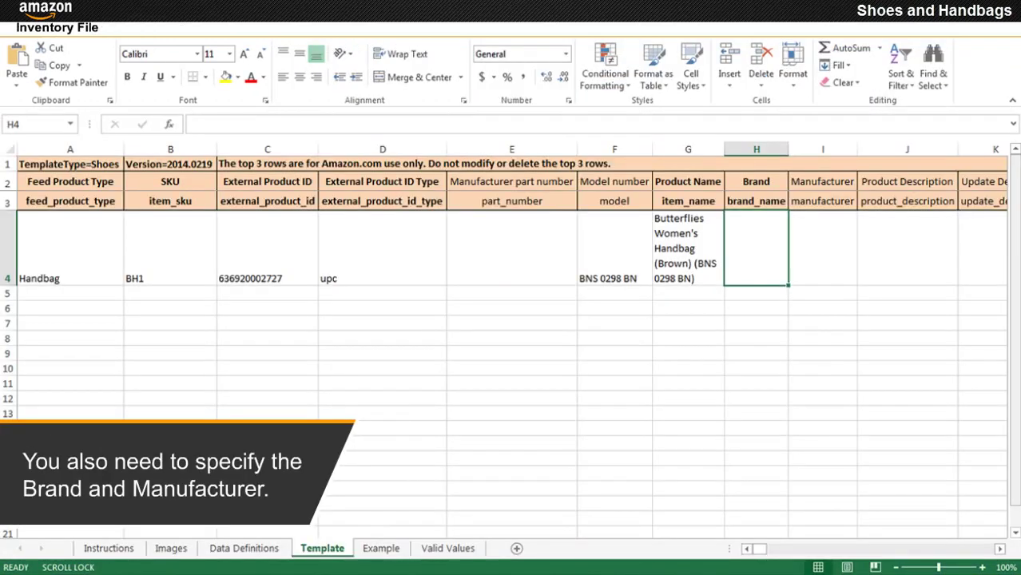
# - Enter Butterflies in row 4's Brand (H4) and Manufacturer (I4) cells
pyautogui.write('Butterflies')
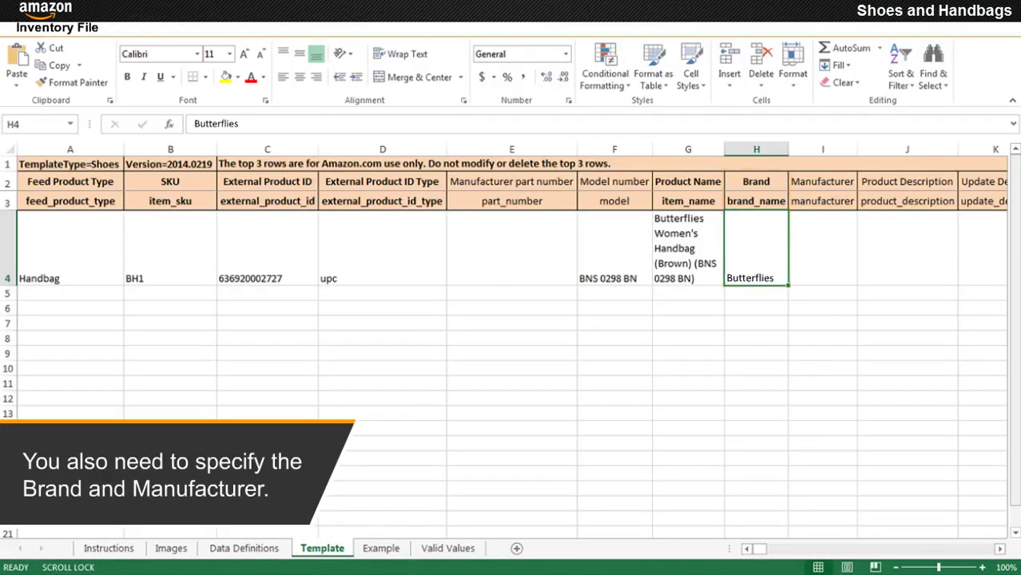
pyautogui.press('Tab')
pyautogui.write('Butterflies')
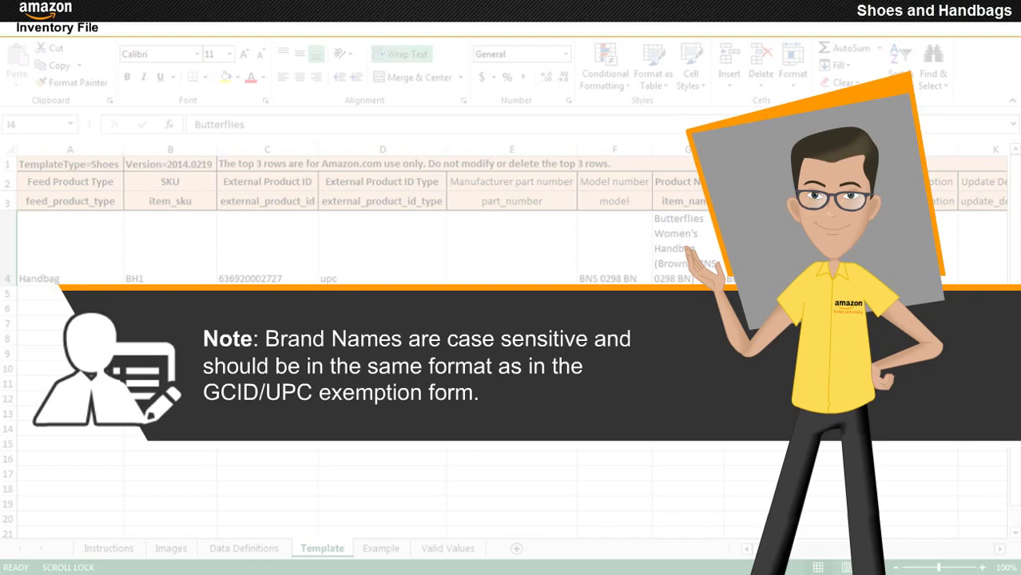
pyautogui.press('Tab')
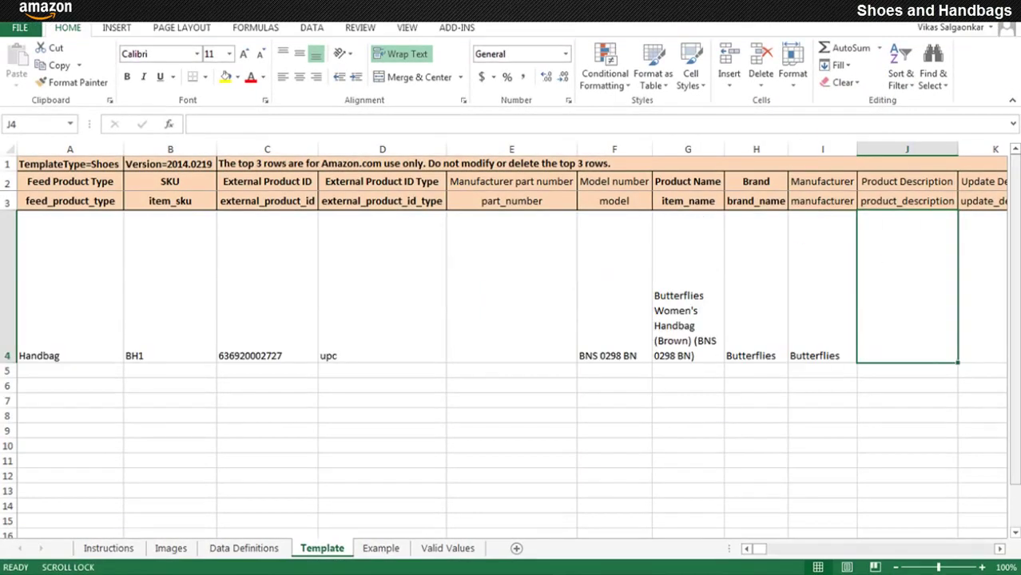
# - Type the description in J4, starting 'The design of the bag is trendy yet simple.' and covering the brown colour and Butterflies logo
pyautogui.write('The design of the bag is tre')
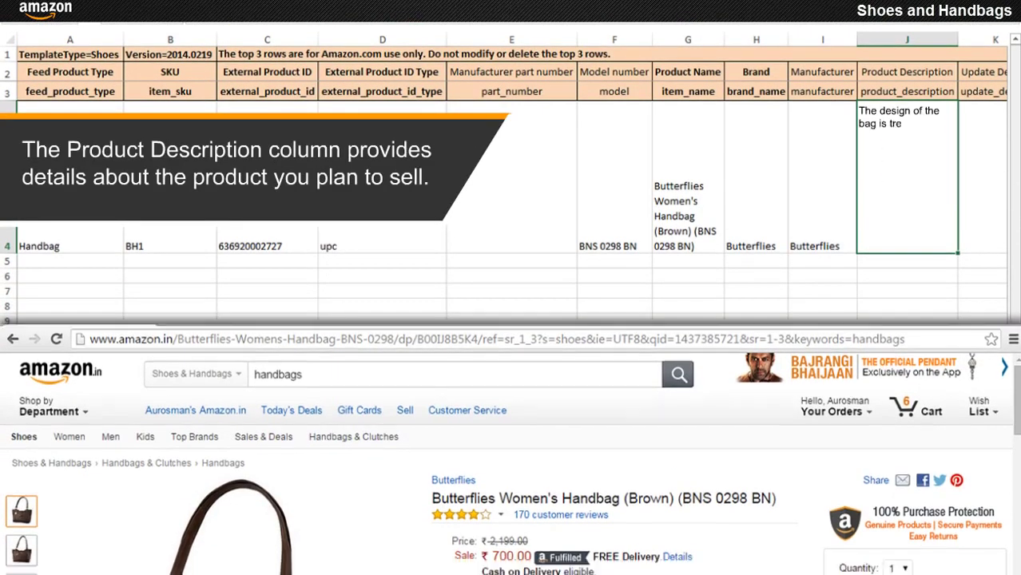
pyautogui.write('ndy yet simple. The Brown color bag with a cute Butterflies logo dangling on i')
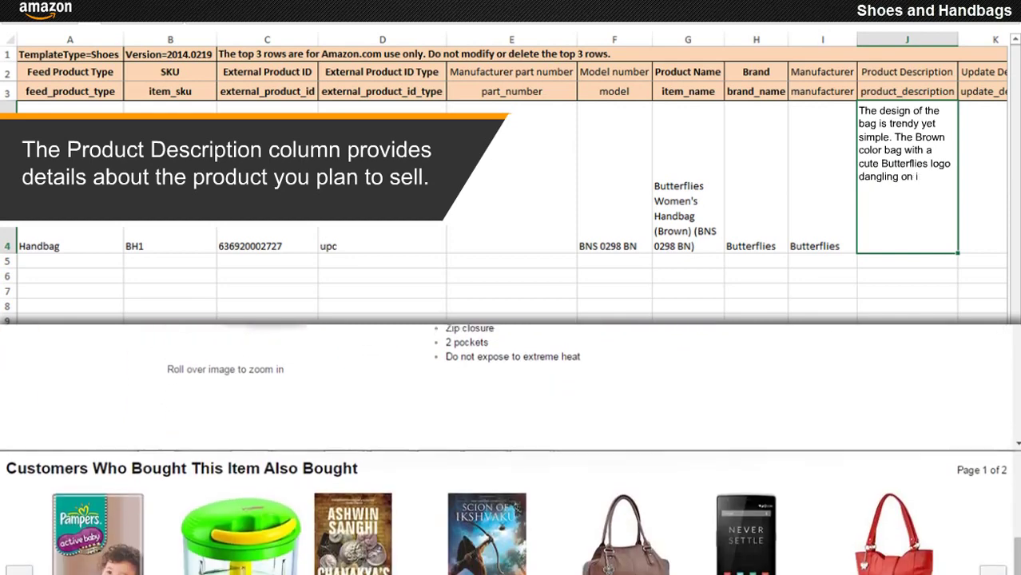
pyautogui.write('t makes it look elegant. The bag has lots of space to accommodate most of the things.')
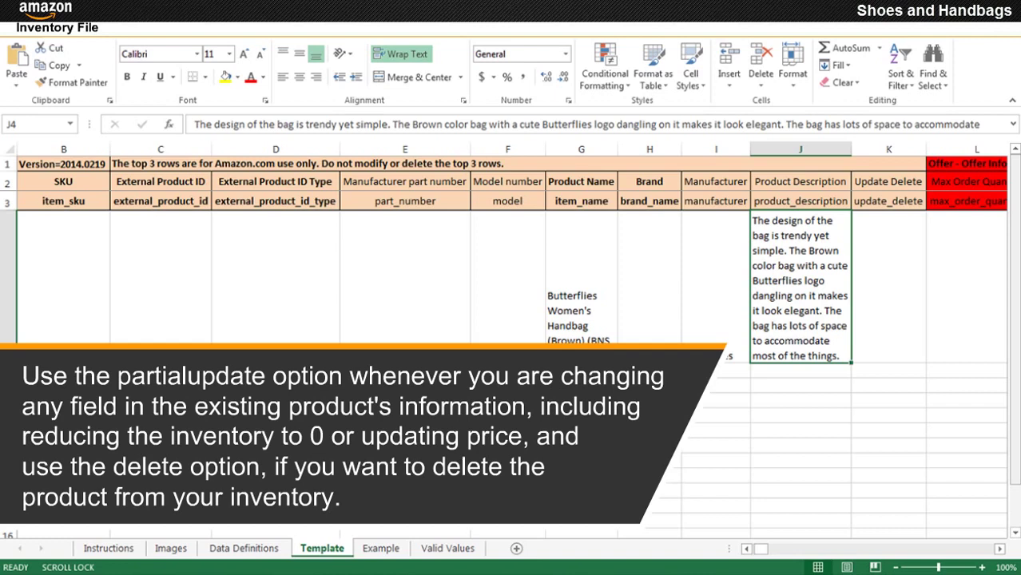
# - Choose update from the Update Delete dropdown in cell K4
pyautogui.click(888, 279)
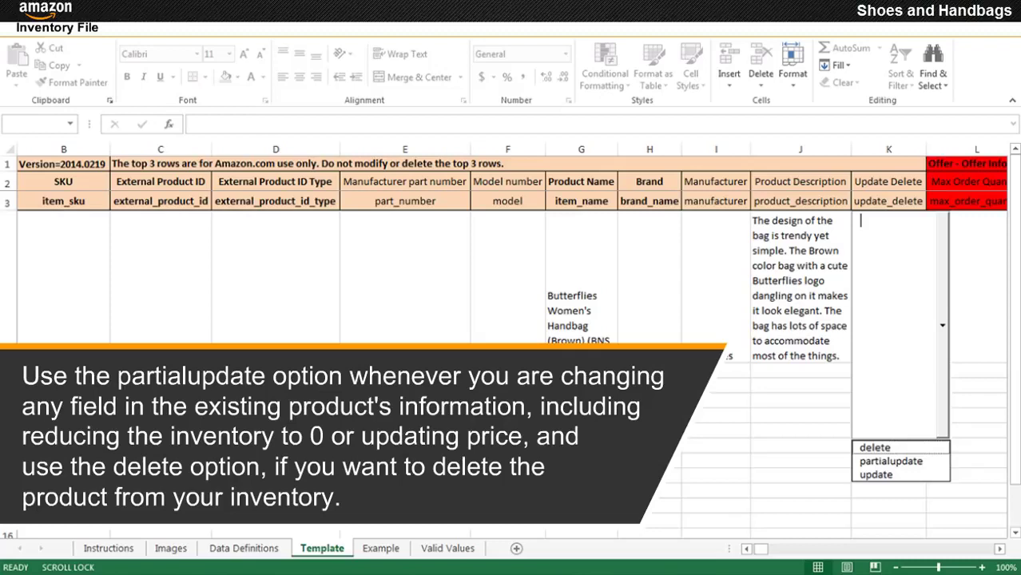
pyautogui.press('Down')
pyautogui.press('Down')
pyautogui.press('Return')
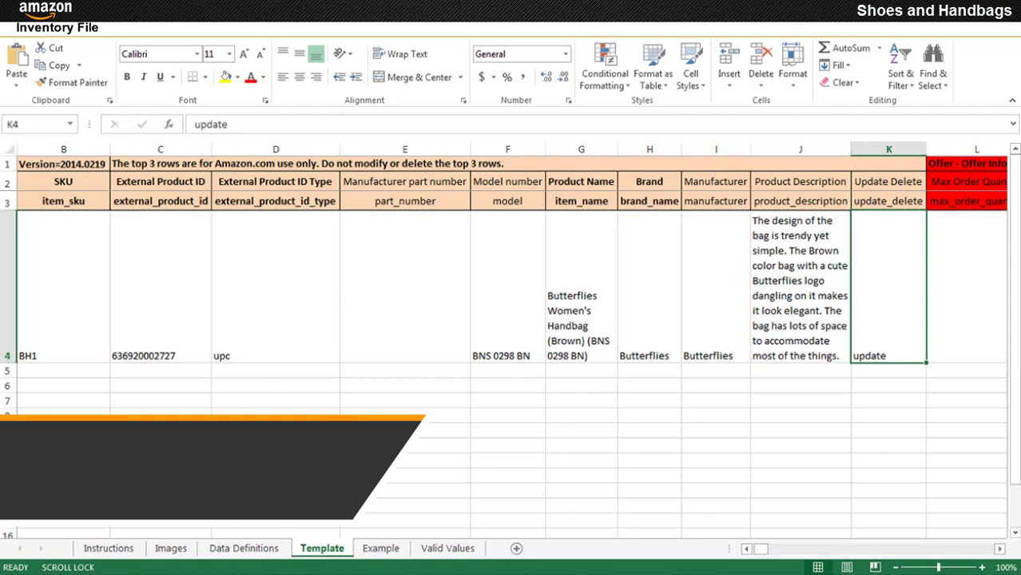
pyautogui.click(966, 287)
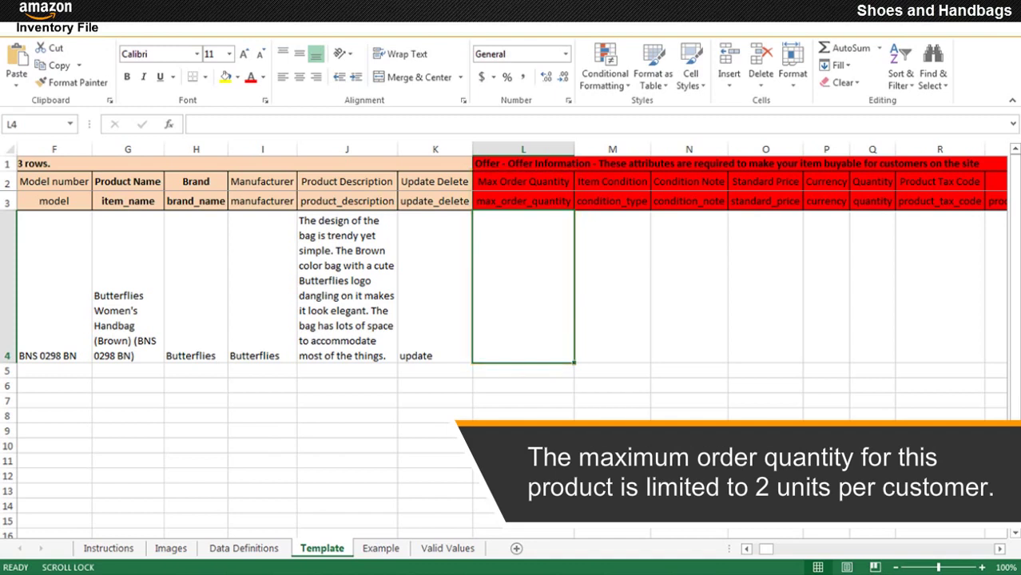
# - Enter max order quantity 2 and set item condition to New
pyautogui.write('2')
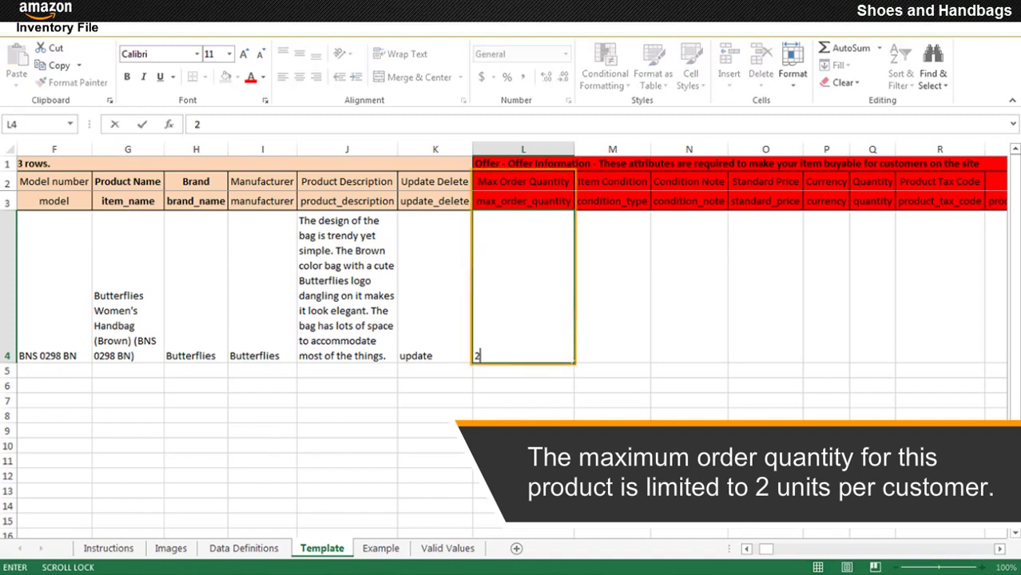
pyautogui.click(612, 287)
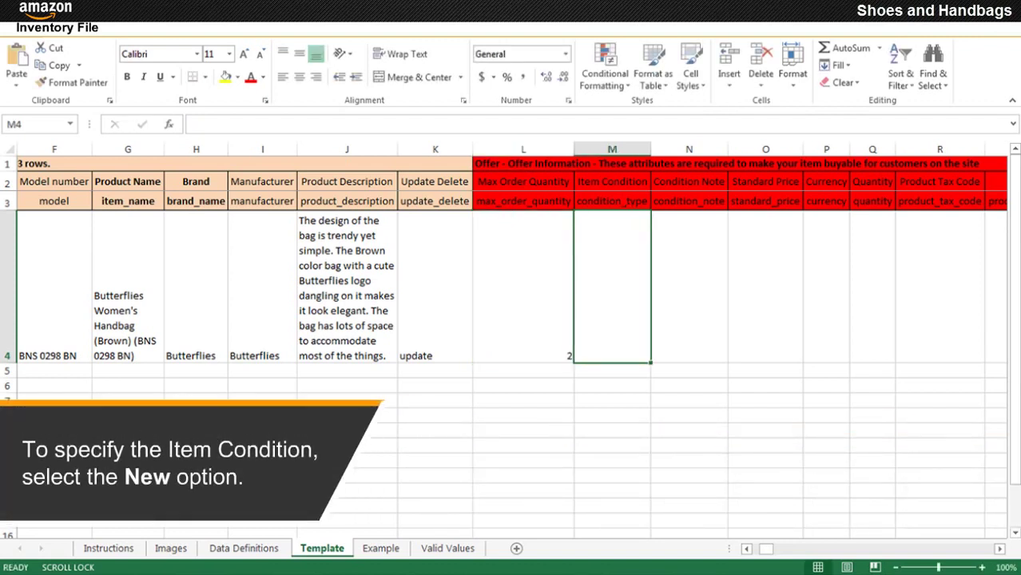
pyautogui.hotkey('alt', 'Down')
pyautogui.press('Down')
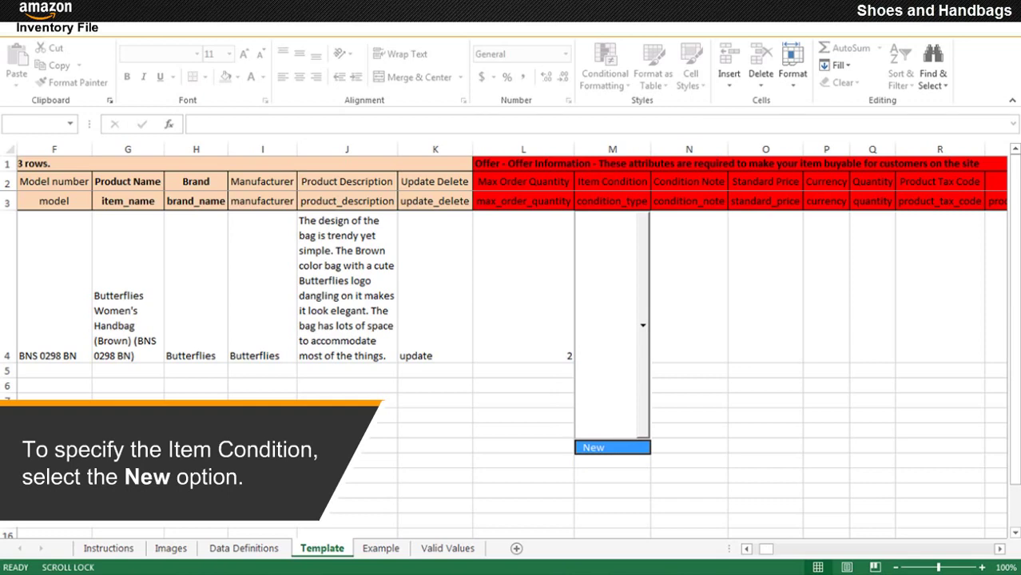
pyautogui.press('Return')
# - Set standard price 700, currency INR, and quantity 50
pyautogui.click(766, 287)
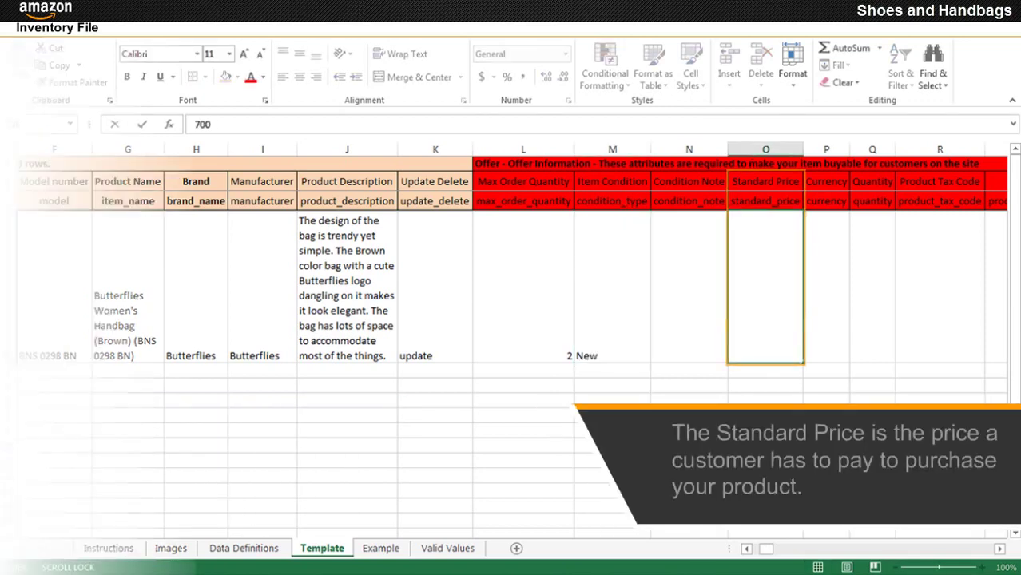
pyautogui.write('700')
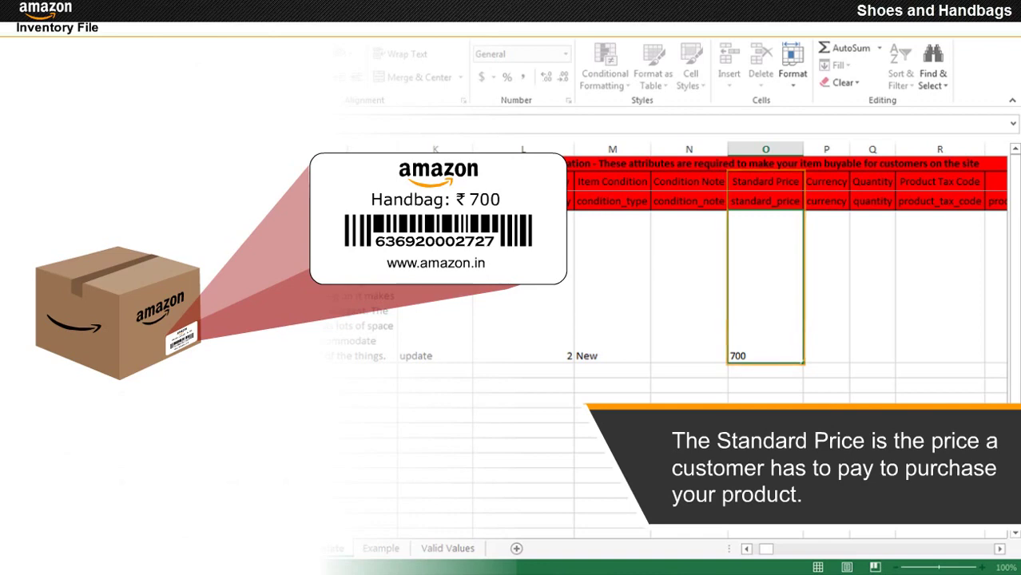
pyautogui.press('Tab')
pyautogui.hotkey('alt', 'Down')
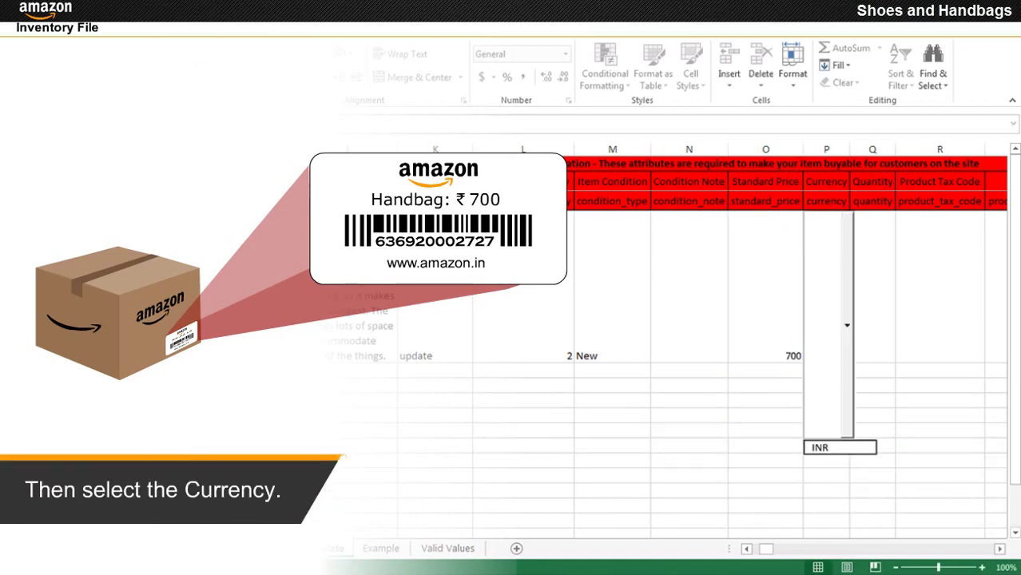
pyautogui.press('Down')
pyautogui.press('Return')
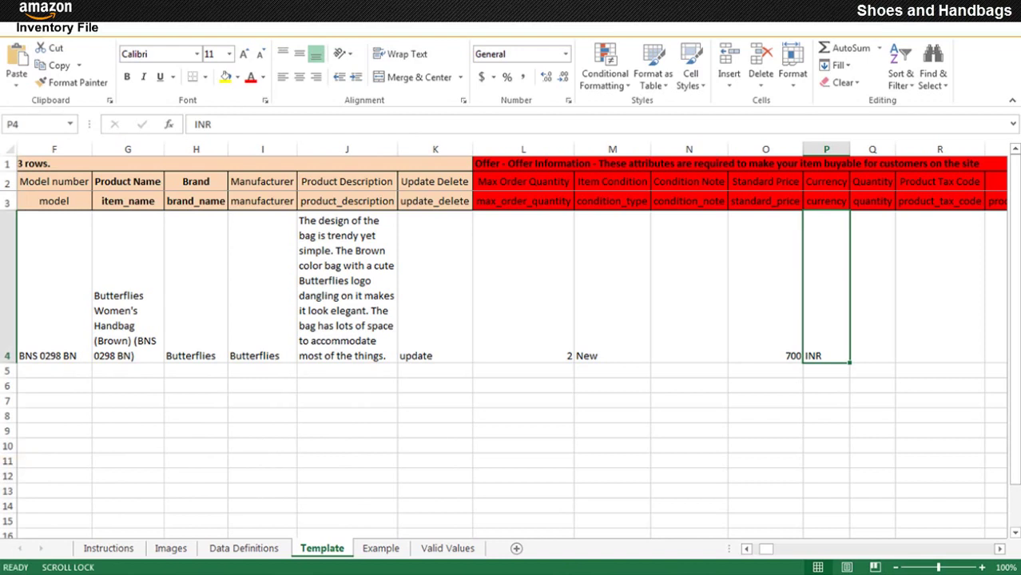
pyautogui.press('Tab')
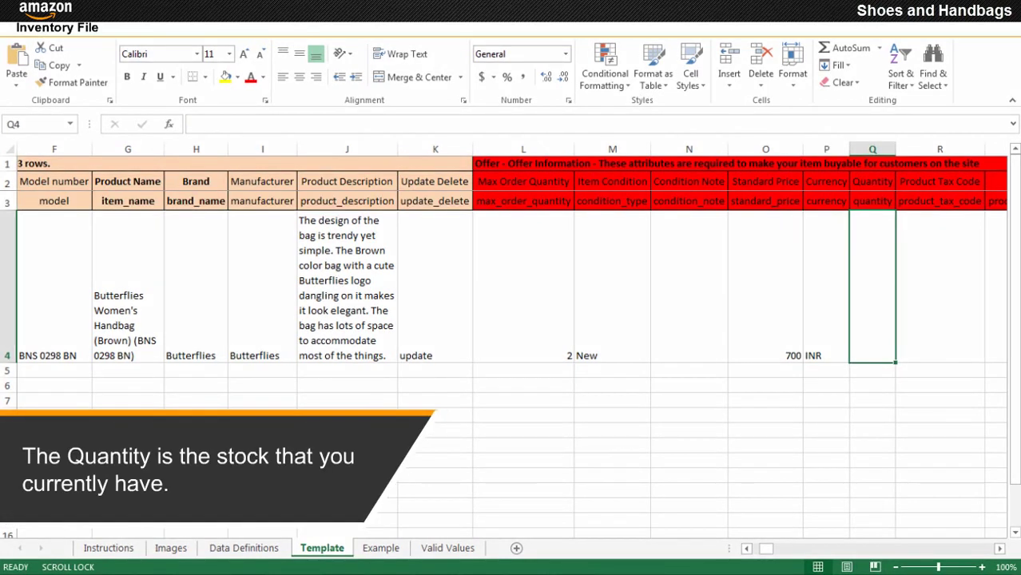
pyautogui.write('50')
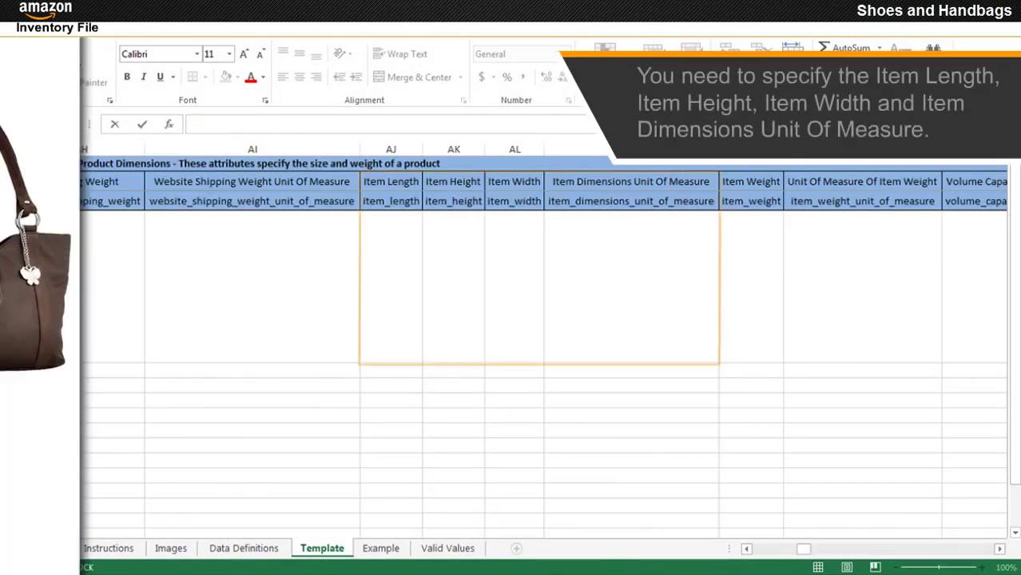
# - Enter item length 10, height 13, width 3.5 with dimension unit IN
pyautogui.click(390, 287)
pyautogui.write('10')
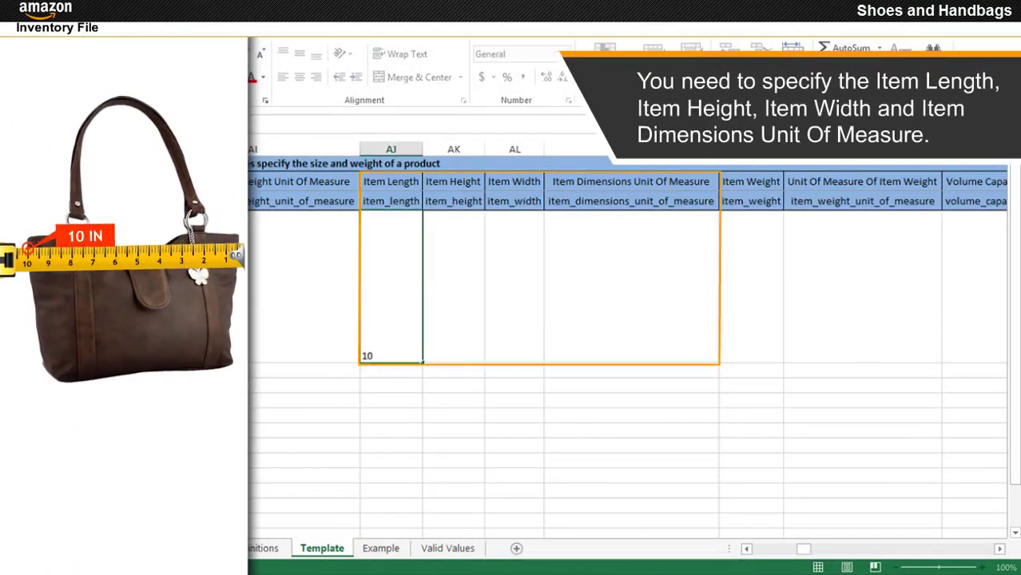
pyautogui.click(454, 288)
pyautogui.write('13')
pyautogui.click(514, 288)
pyautogui.write('3.5')
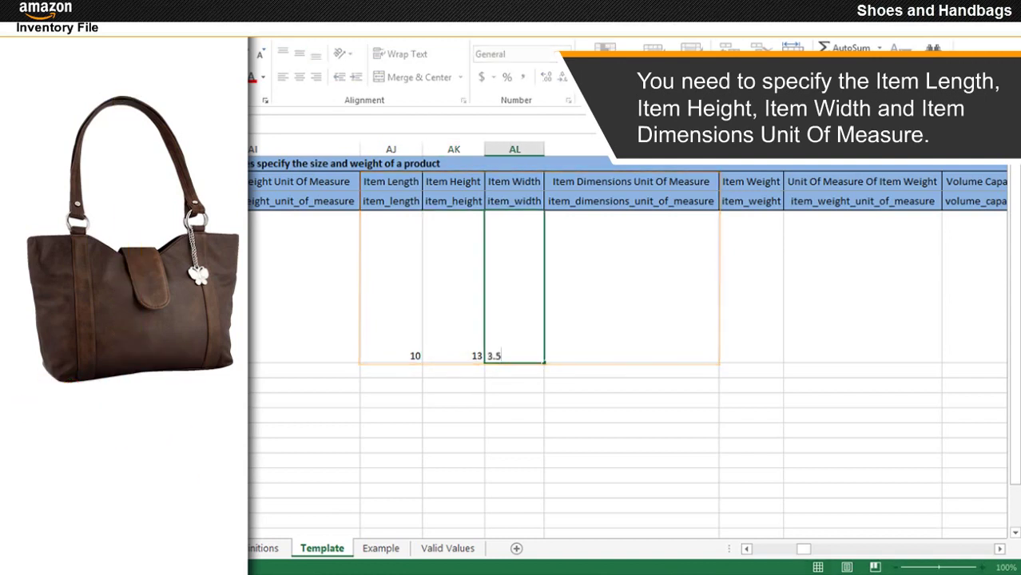
pyautogui.click(631, 287)
pyautogui.hotkey('alt', 'Down')
pyautogui.press('Down')
pyautogui.press('Down')
pyautogui.press('Return')
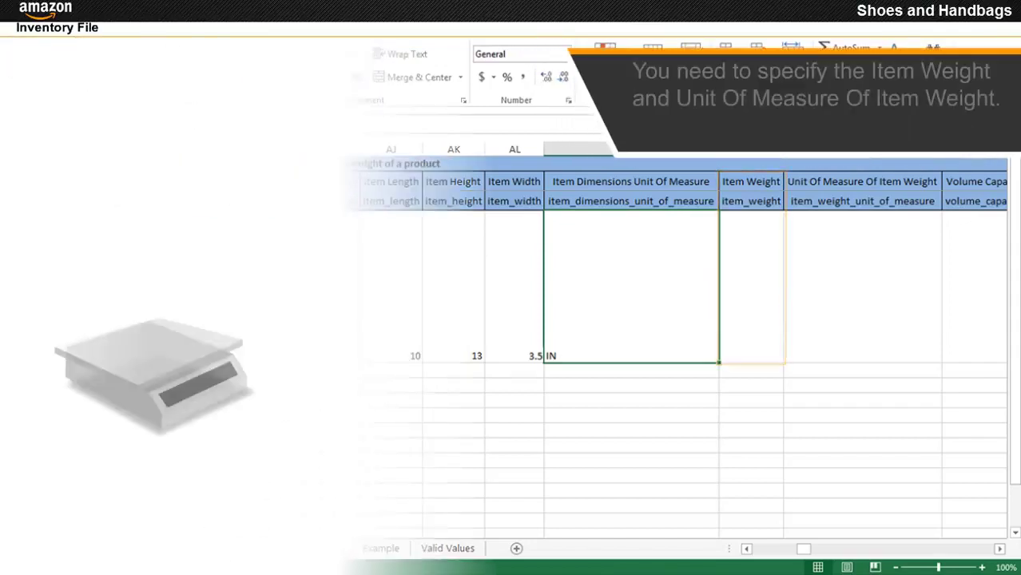
# - Enter item weight 499 with weight unit GR
pyautogui.click(750, 288)
pyautogui.write('499')
pyautogui.click(862, 287)
pyautogui.hotkey('alt', 'Down')
pyautogui.press('Return')
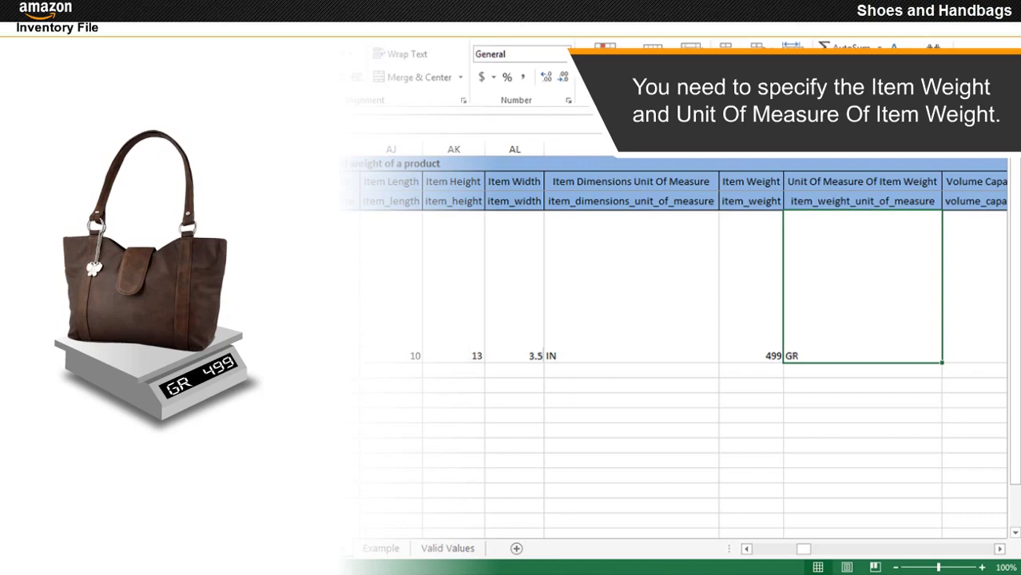
pyautogui.click(169, 288)
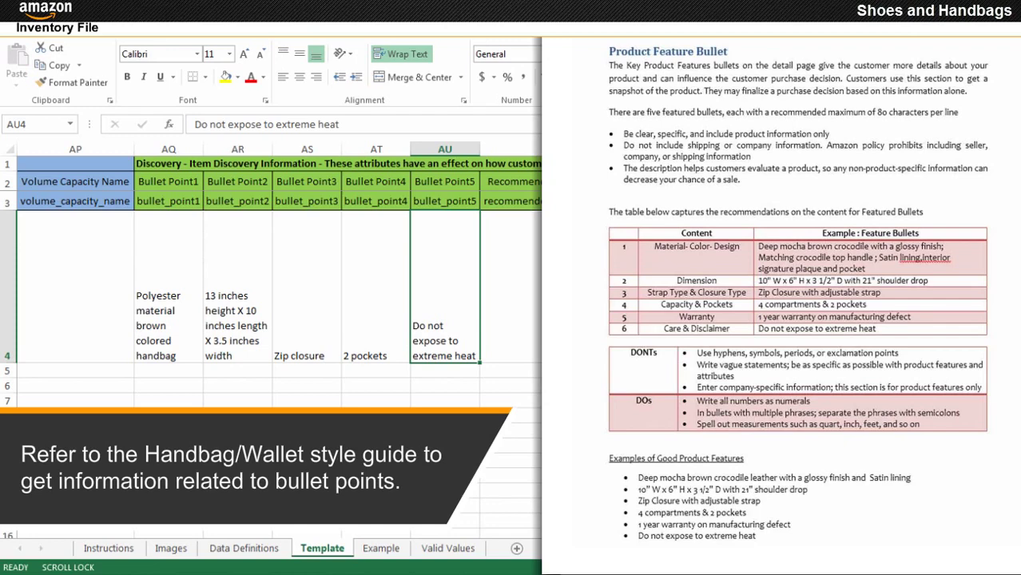
# - Select the Recommended Browse Node1 cell AV4
pyautogui.click(557, 287)
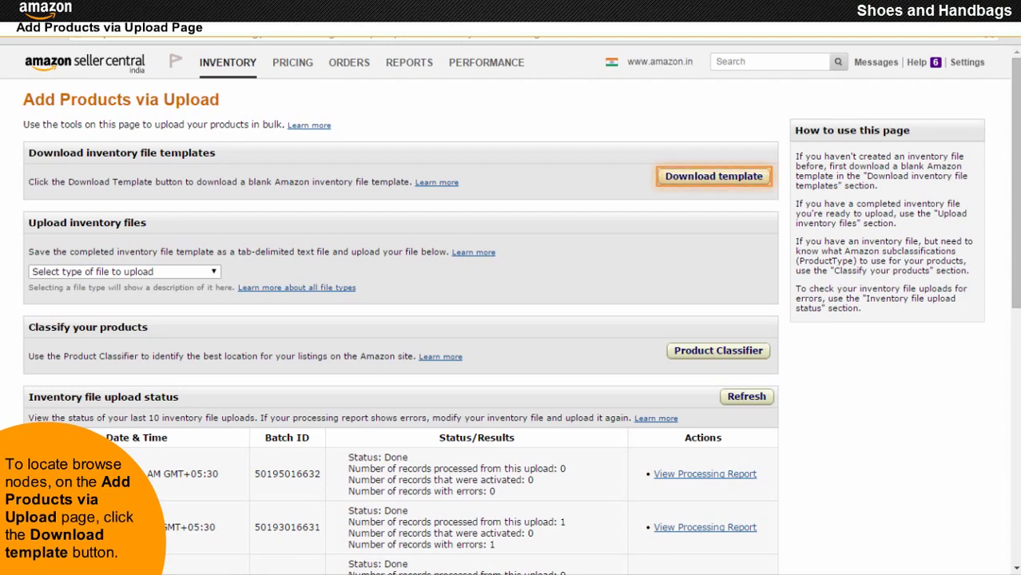
# - Open the inventory file templates help full-screen and scroll to the Shoes and Handbags row
pyautogui.click(718, 181)
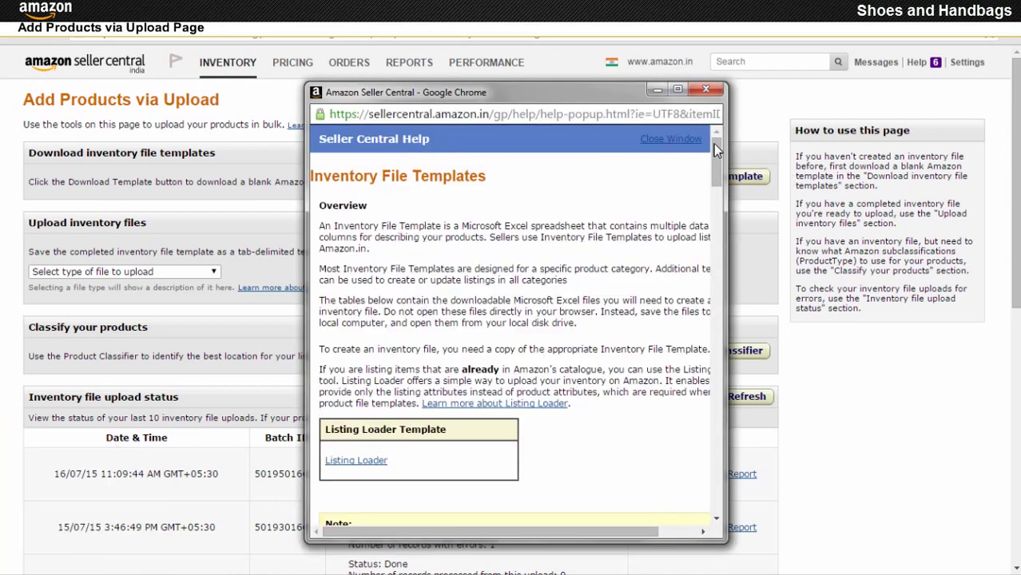
pyautogui.click(678, 91)
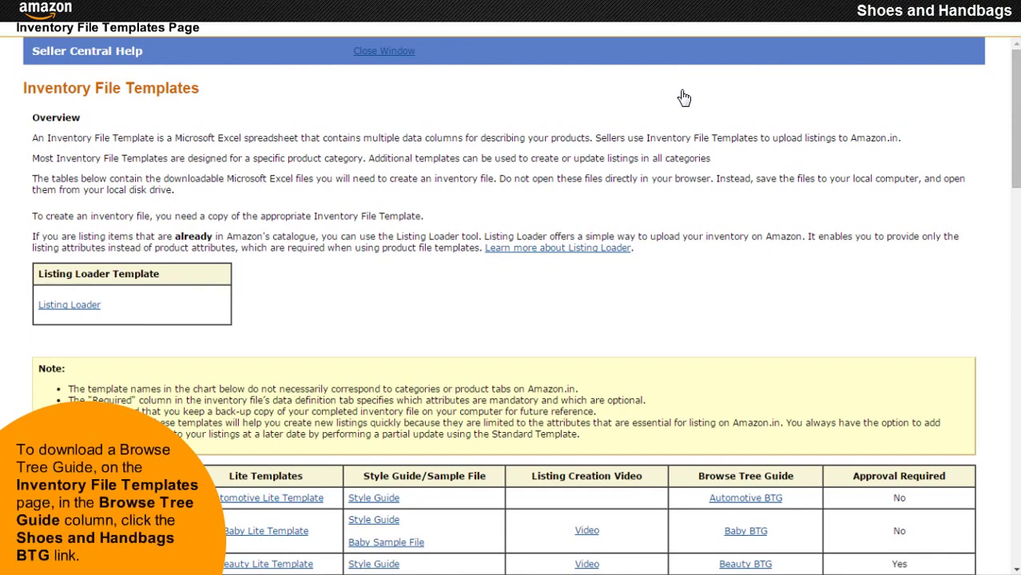
pyautogui.scroll(-5, 683, 98)
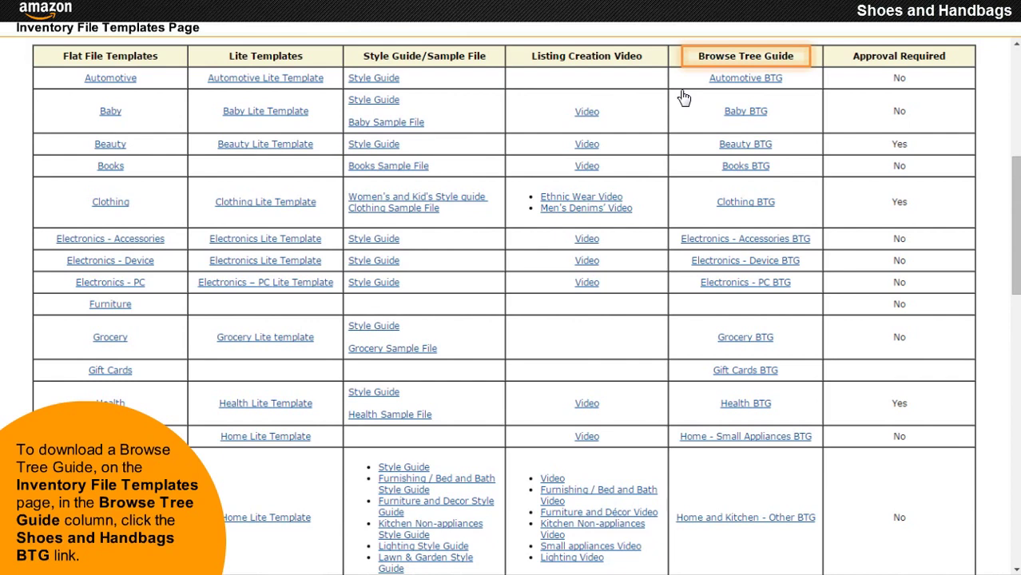
pyautogui.scroll(-10, 683, 97)
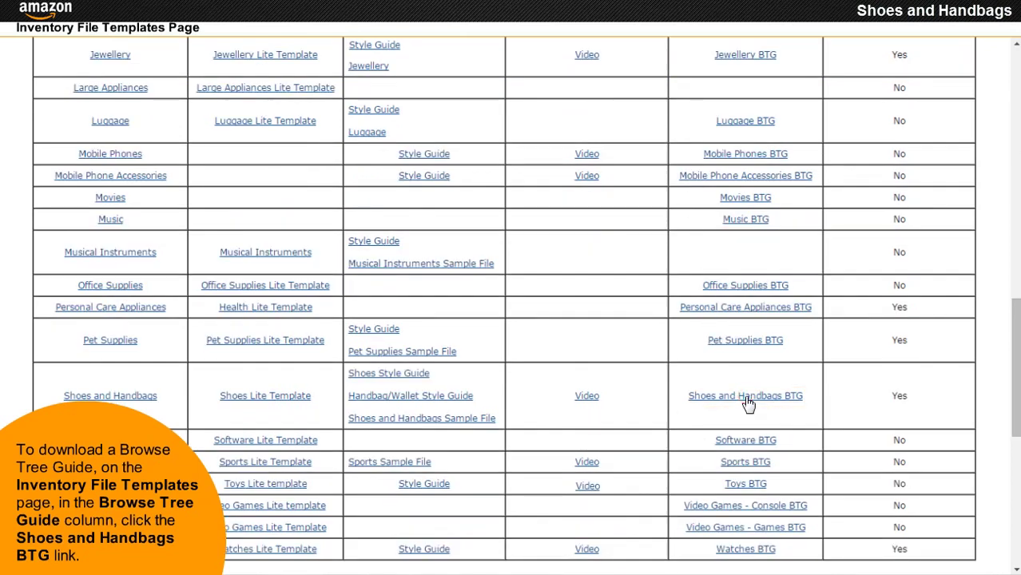
pyautogui.scroll(-6, 747, 405)
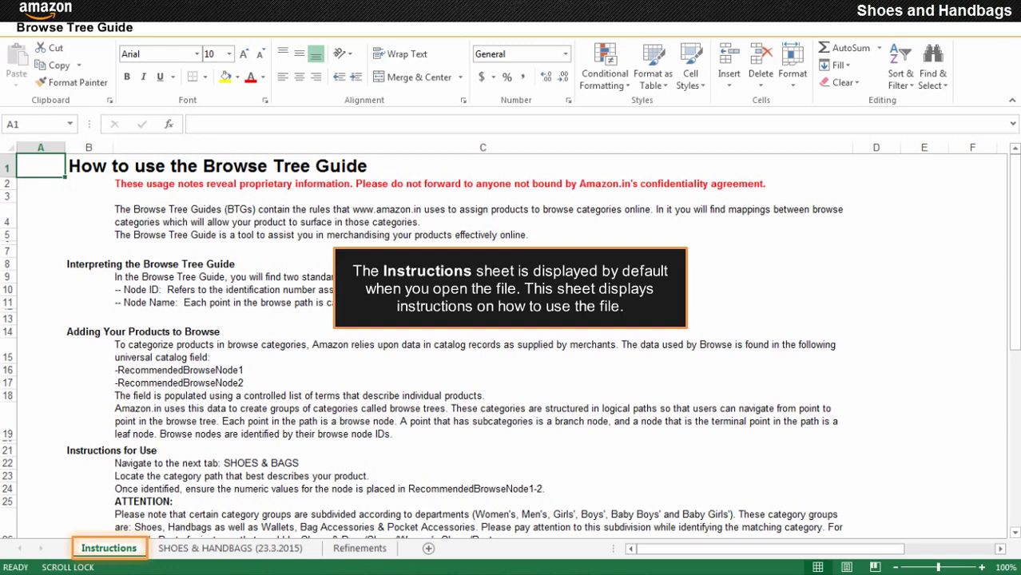
pyautogui.hotkey('ctrl', 'pagedown')
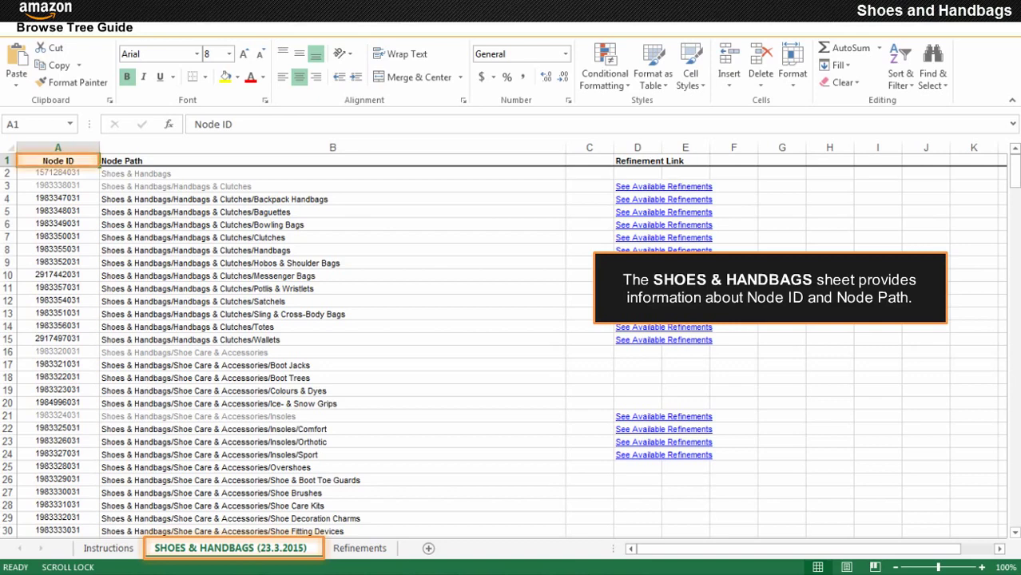
pyautogui.hotkey('ctrl', 'shift', 'l')
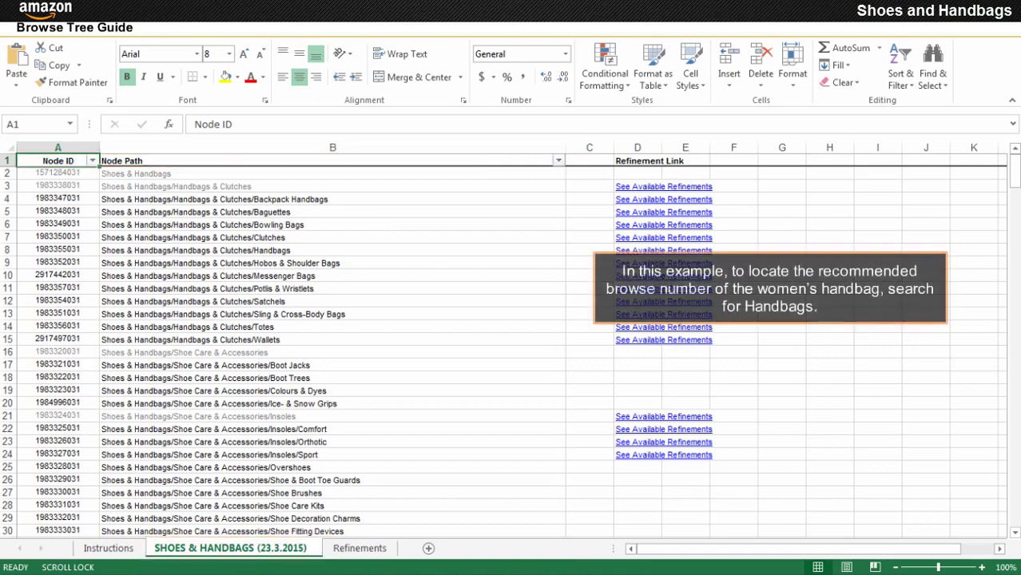
pyautogui.click(560, 162)
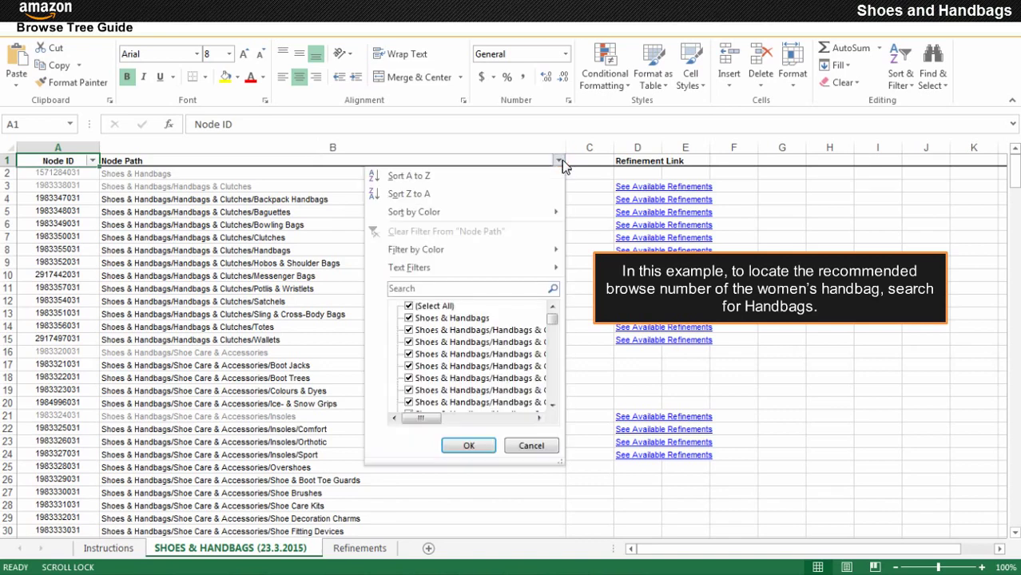
pyautogui.write('Handbags')
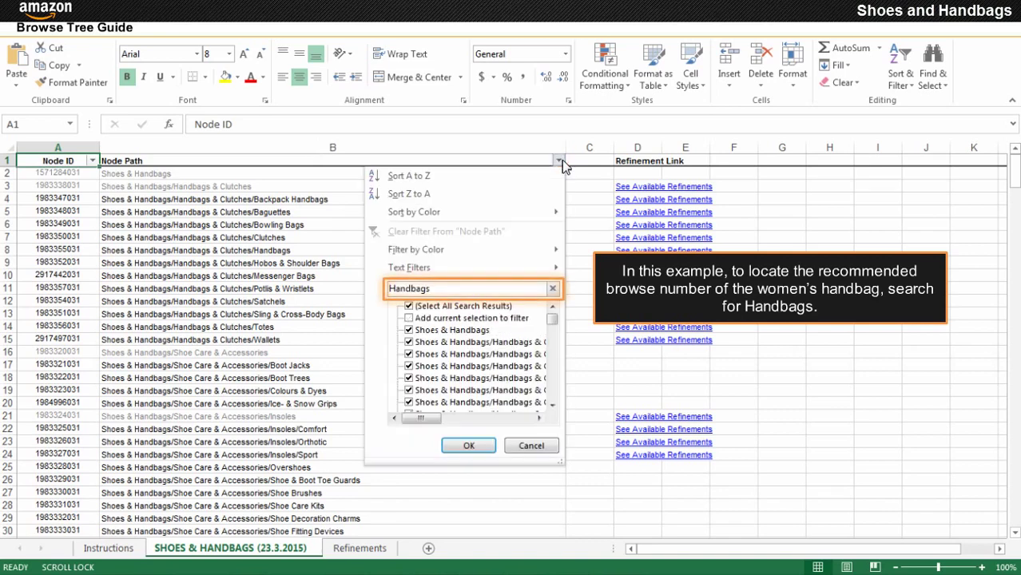
pyautogui.click(466, 445)
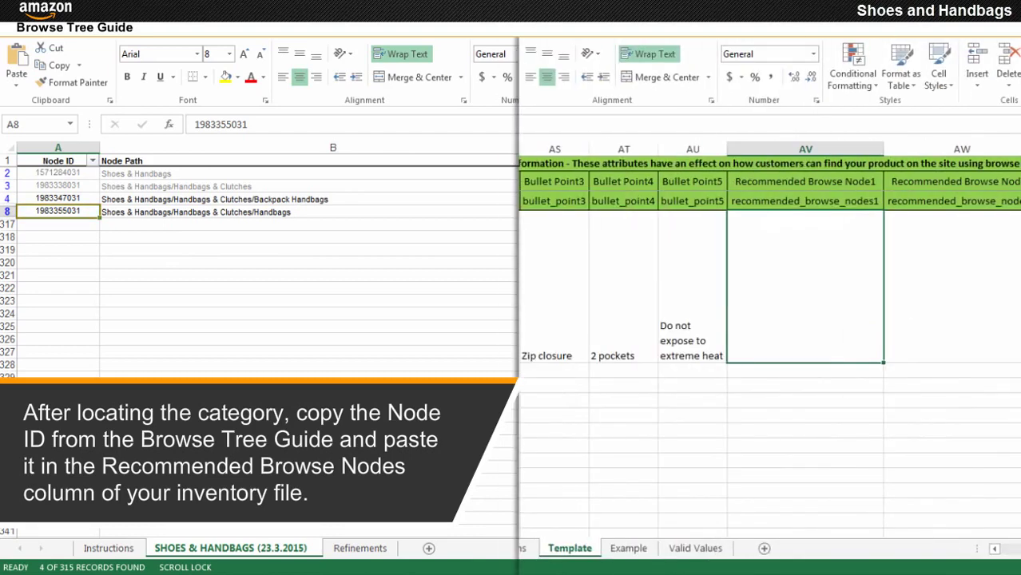
pyautogui.hotkey('ctrl', 'v')
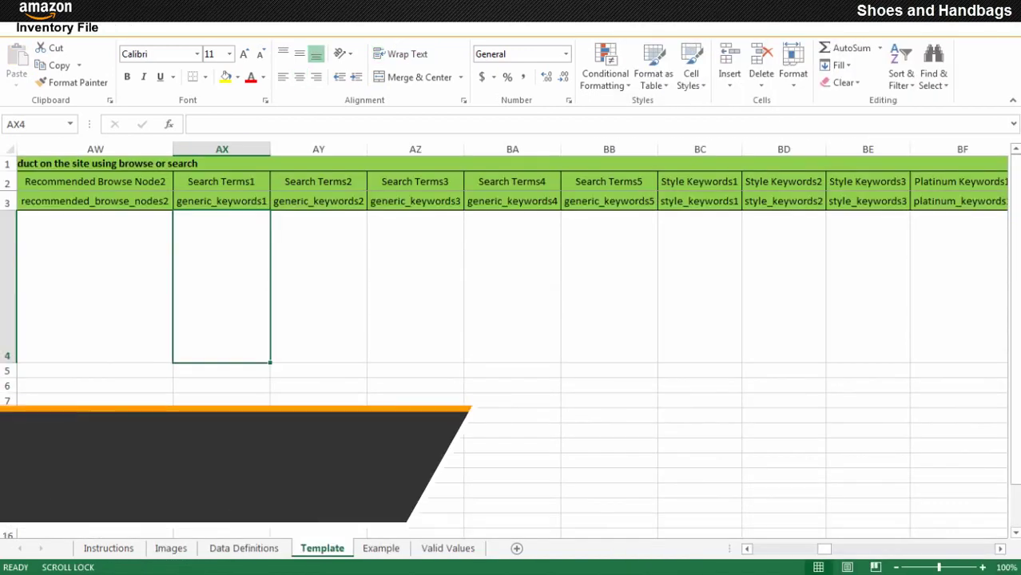
# - Enter search terms Handbags for women, Brown handbag and Polyester handbag, then right-click the Photobucket image
pyautogui.write('Handbags for women')
pyautogui.press('Tab')
pyautogui.write('Brown handbag')
pyautogui.press('Tab')
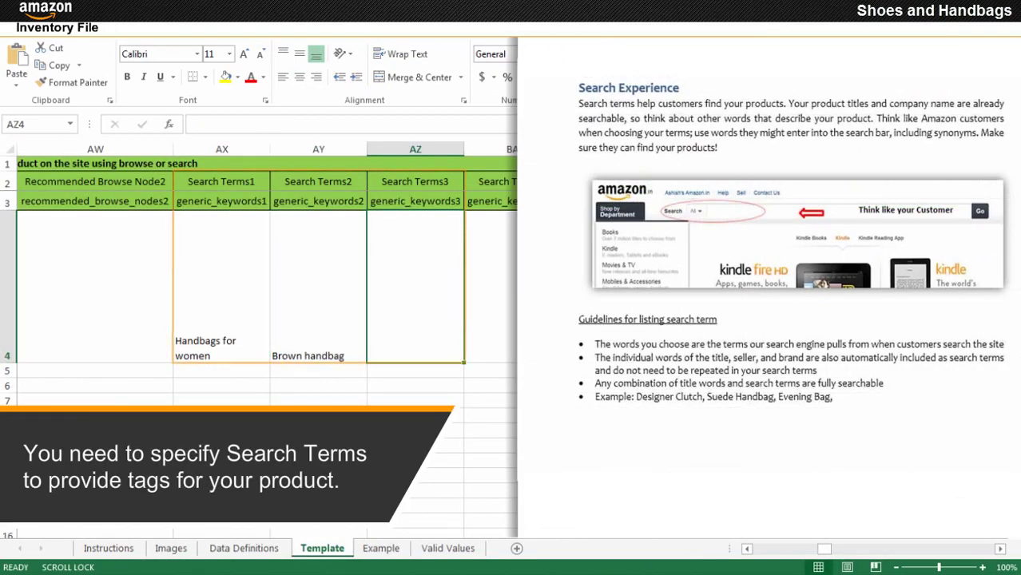
pyautogui.write('Polyester handbag')
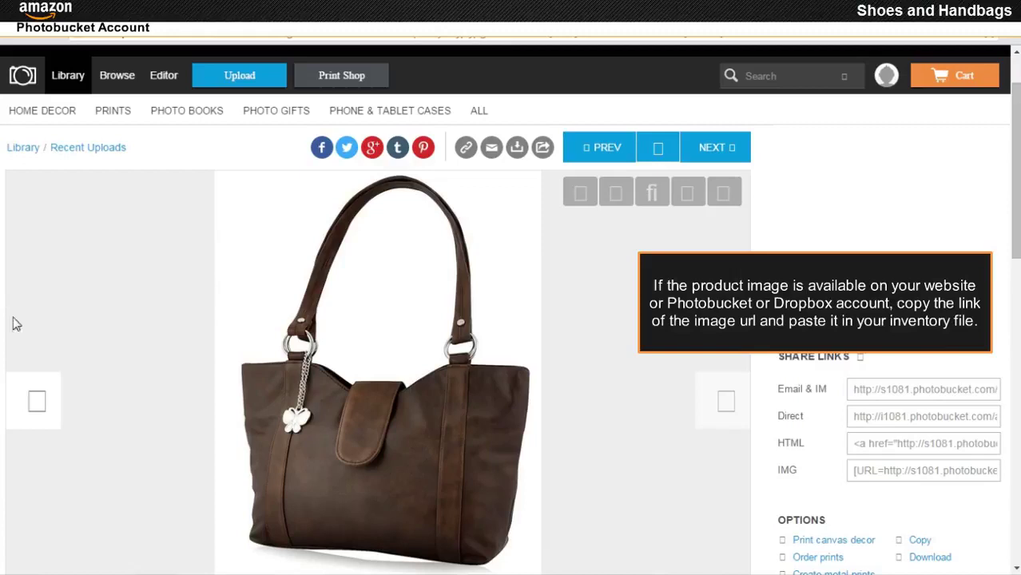
pyautogui.rightClick(359, 386)
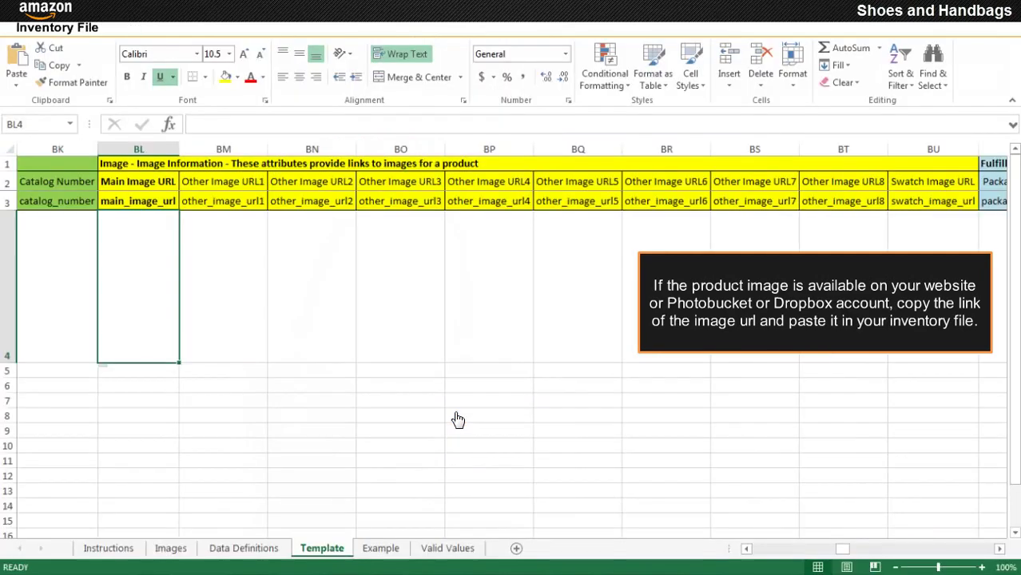
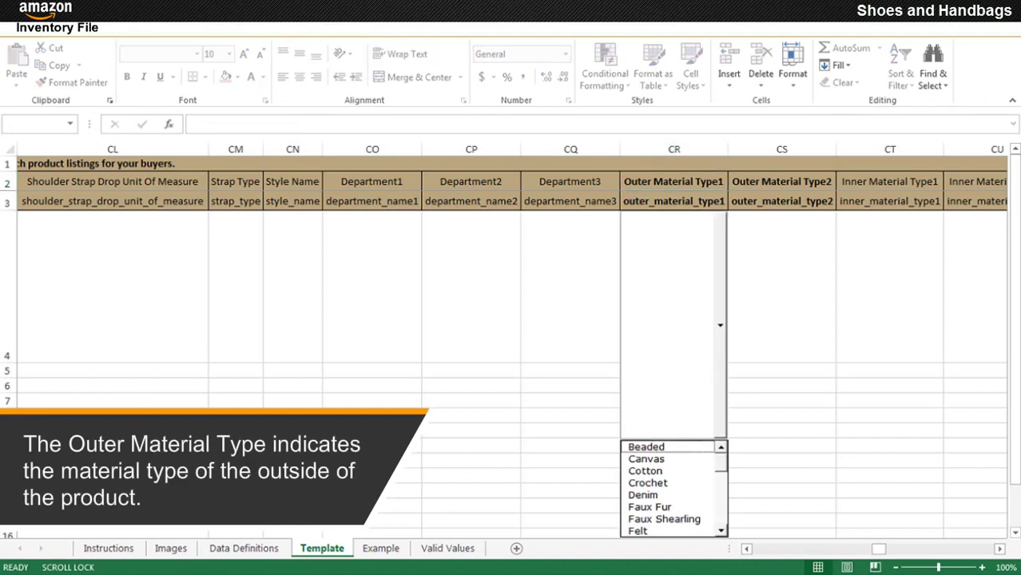
# - Confirm Polyester as Outer Material Type1 and enter Brown as the Colour
pyautogui.press('Return')
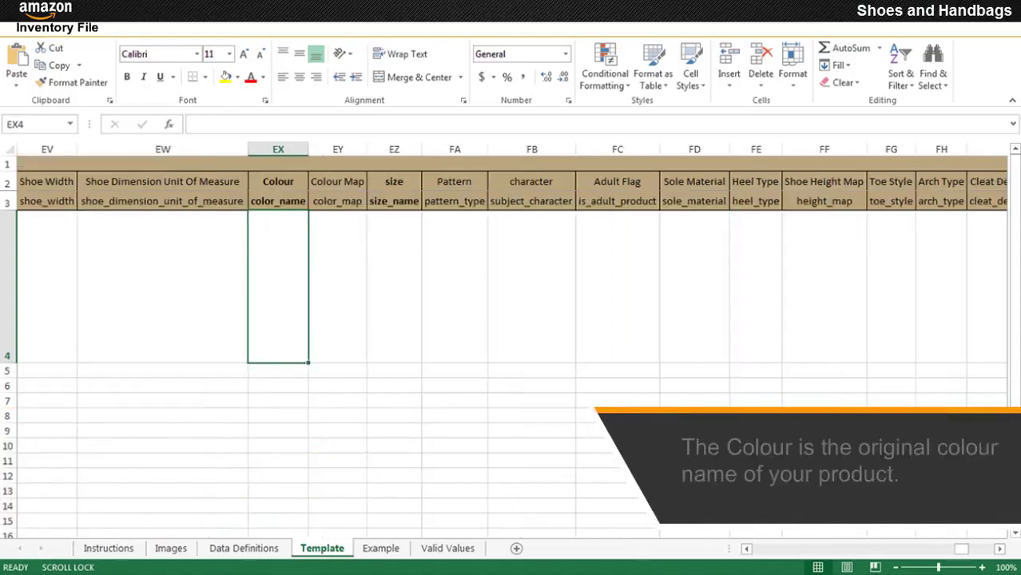
pyautogui.write('Brown')
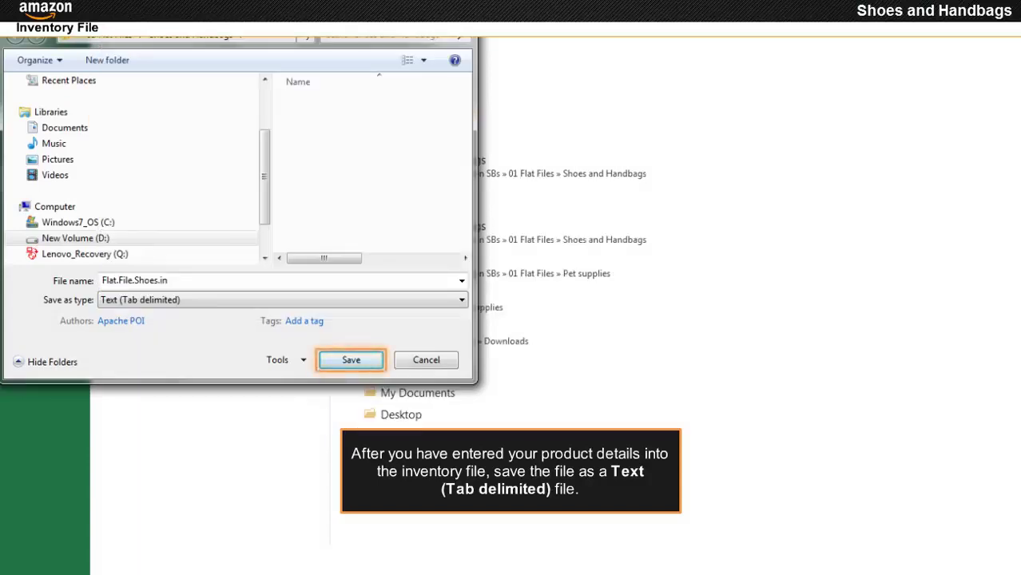
# - Save the inventory as tab-delimited text file Flat.File.Shoes.in
pyautogui.click(351, 360)
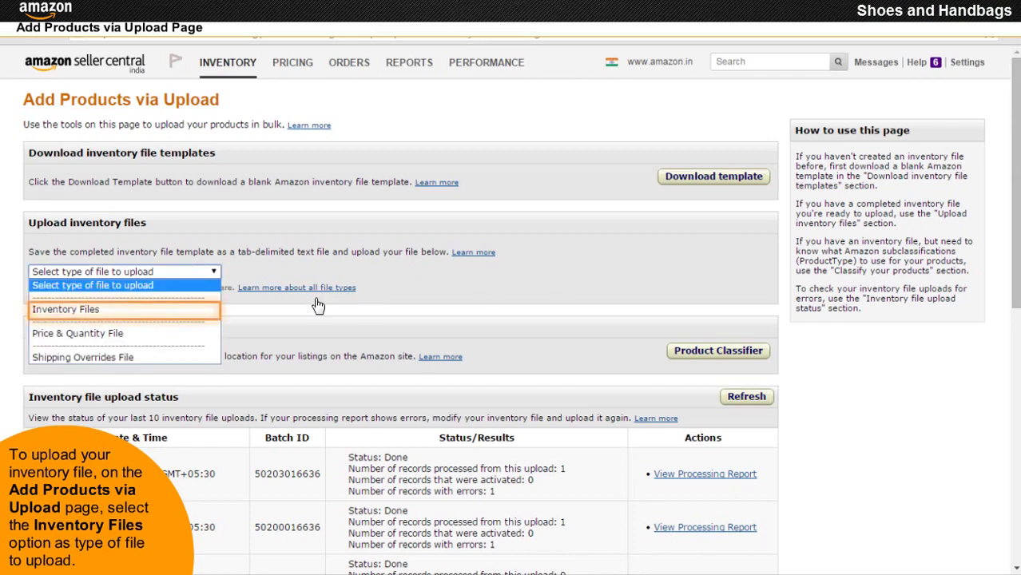
# - Upload Flat.File.Shoes.in as an Inventory Files upload in Seller Central
pyautogui.click(107, 310)
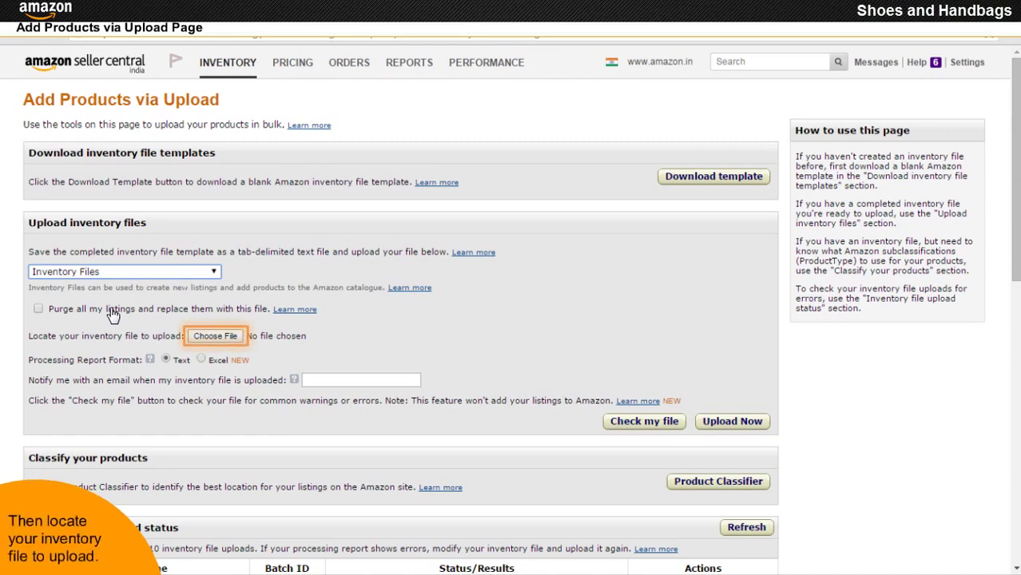
pyautogui.click(211, 336)
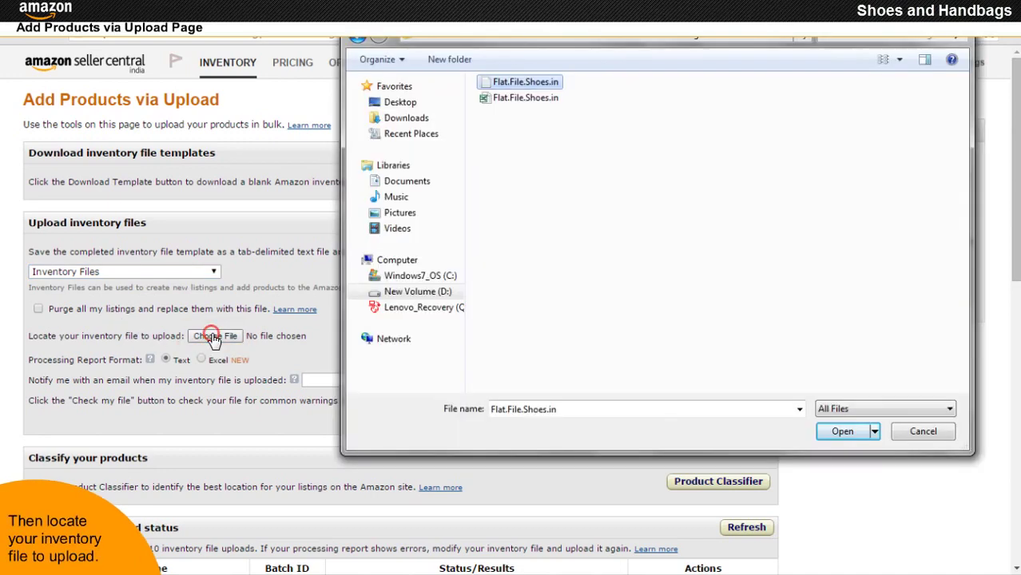
pyautogui.click(842, 431)
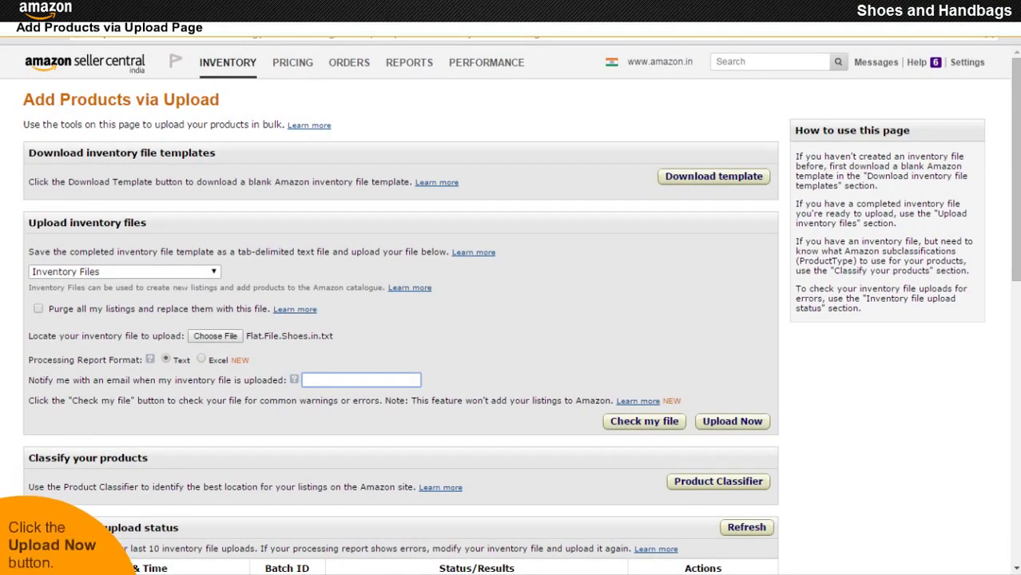
pyautogui.click(732, 423)
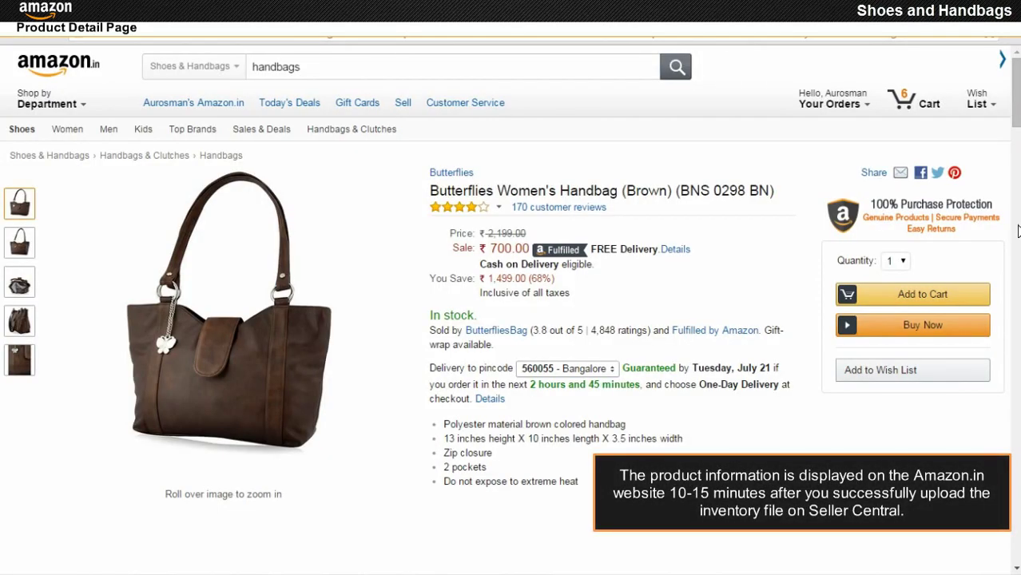
# - Scroll the Butterflies handbag page to its description and model number BNS 0298 BN
pyautogui.scroll(-7, 1017, 230)
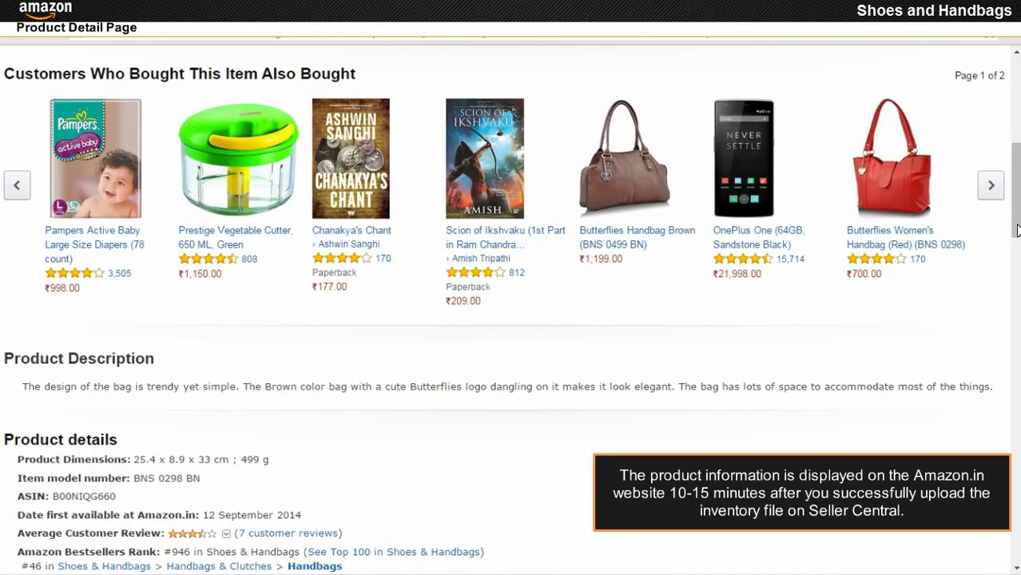